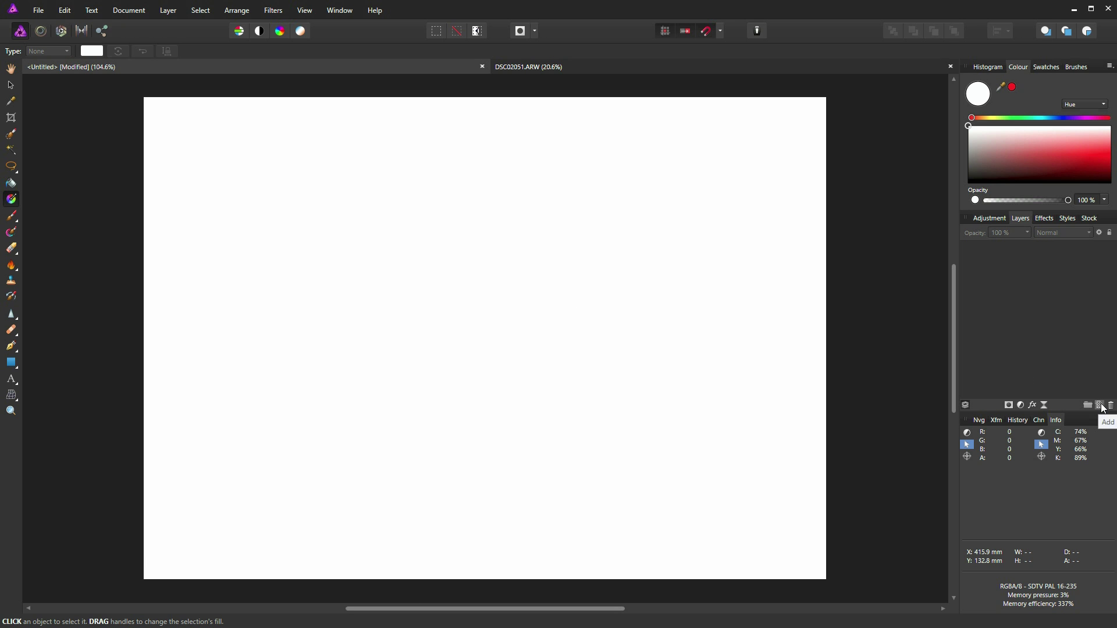
Add a new empty pixel layer above the white background of the untitled document
{"action": "left_click", "coordinate": [1100, 406]}
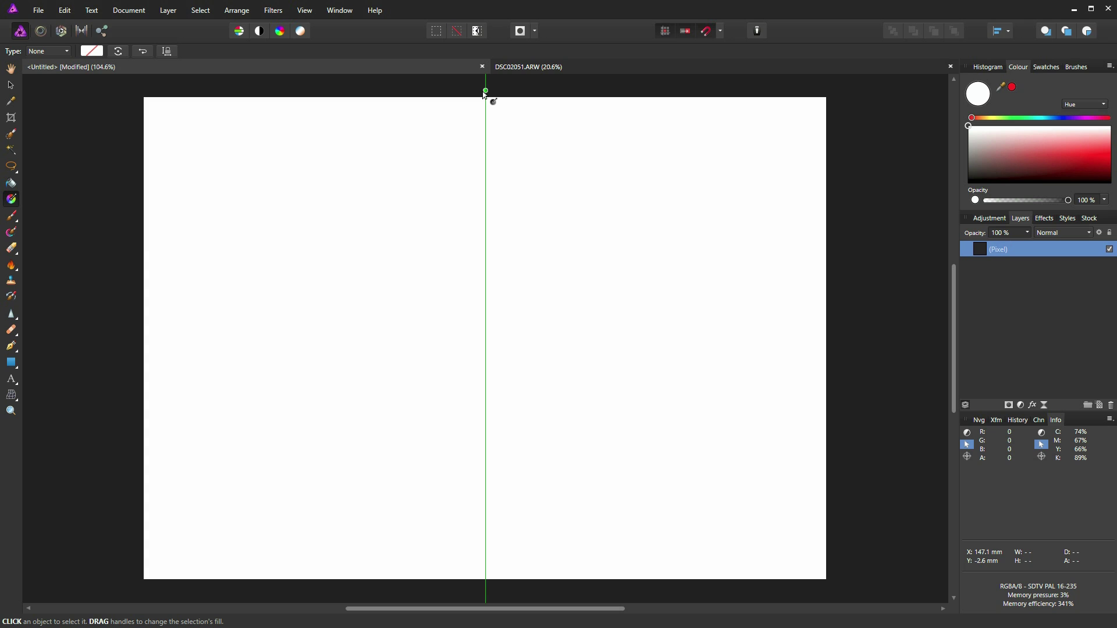
Fill the layer with a vertical linear gradient, white at the top edge to light grey at the bottom
{"action": "left_click_drag", "start_coordinate": [486, 91], "coordinate": [486, 581]}
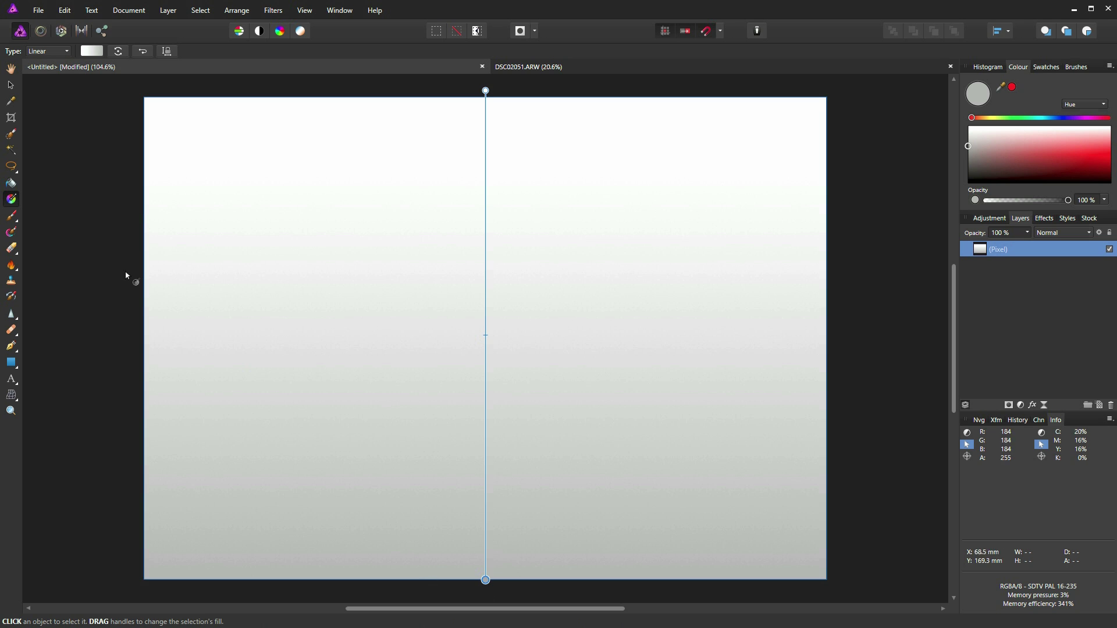
Change the gradient's start stop to bright red and its end stop to full-saturation yellow
{"action": "left_click", "coordinate": [91, 51]}
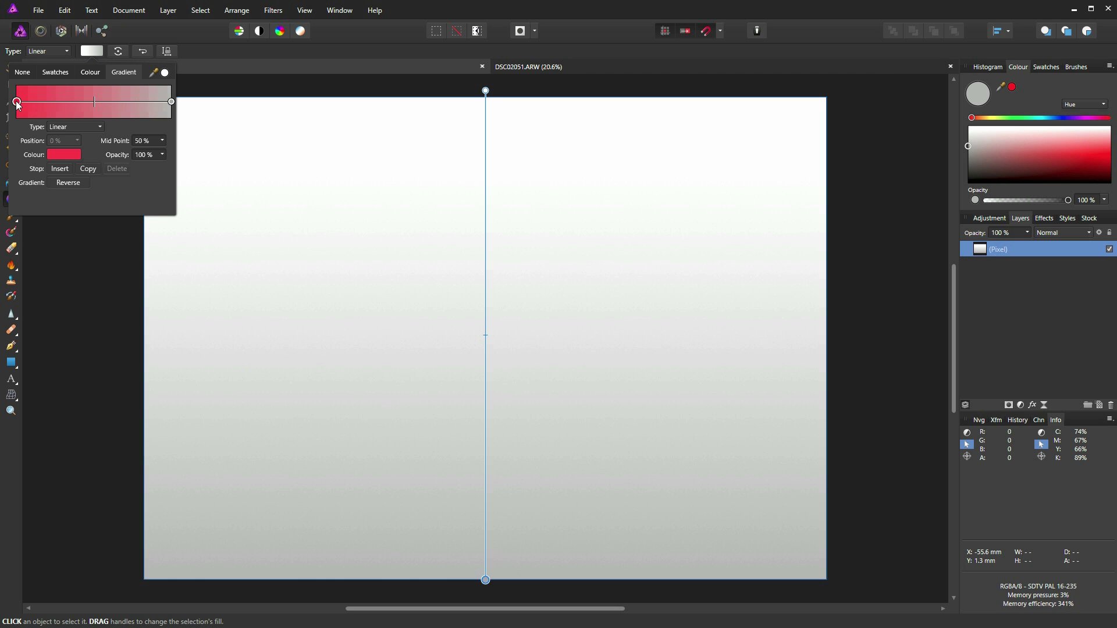
{"action": "left_click", "coordinate": [64, 155]}
{"action": "left_click_drag", "start_coordinate": [108, 231], "coordinate": [138, 237]}
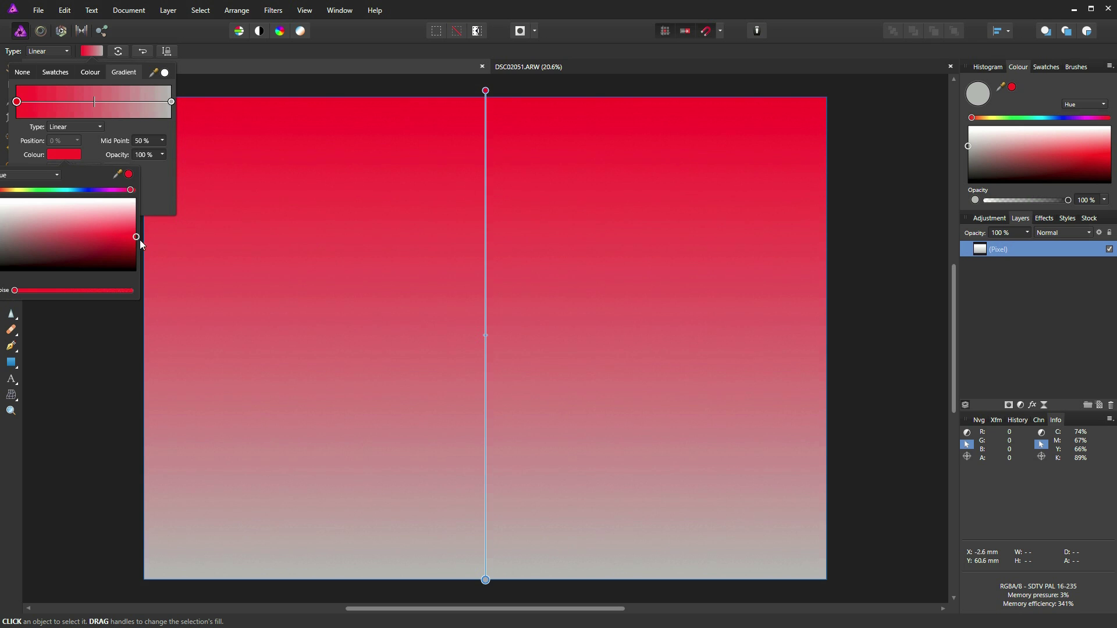
{"action": "left_click", "coordinate": [172, 100]}
{"action": "left_click", "coordinate": [172, 100]}
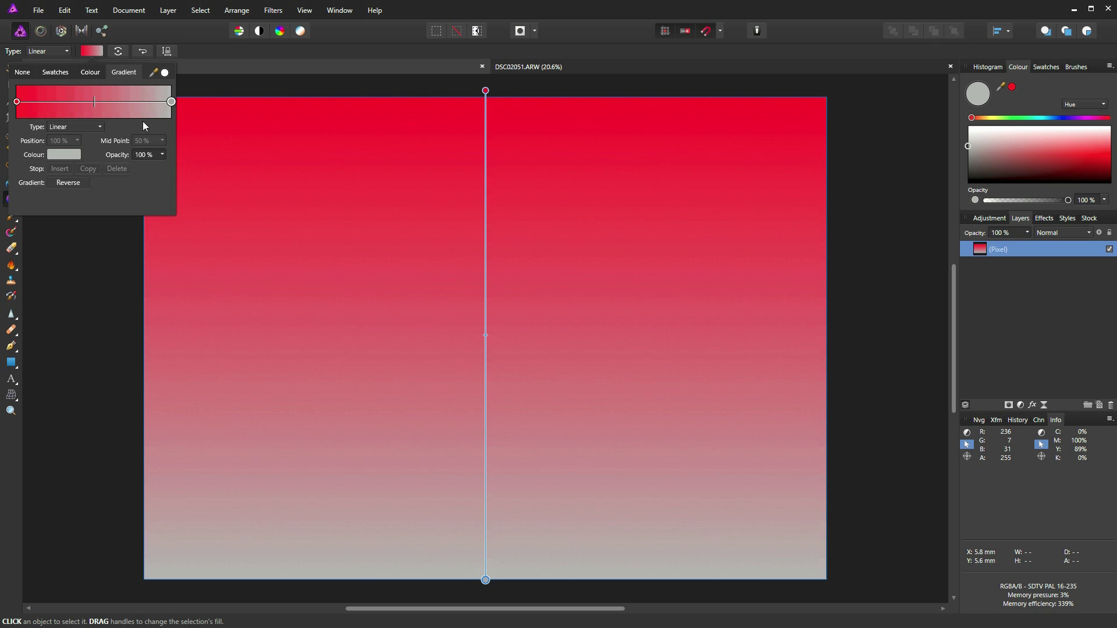
{"action": "left_click", "coordinate": [71, 158]}
{"action": "left_click", "coordinate": [71, 157]}
{"action": "left_click", "coordinate": [72, 157]}
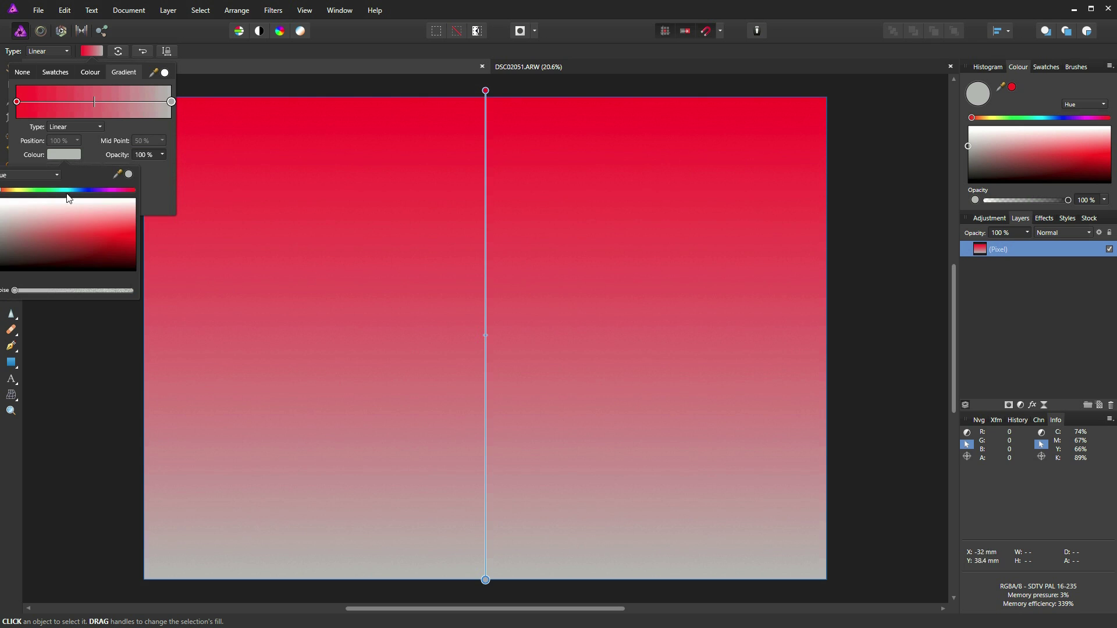
{"action": "left_click", "coordinate": [19, 191]}
{"action": "left_click", "coordinate": [134, 233]}
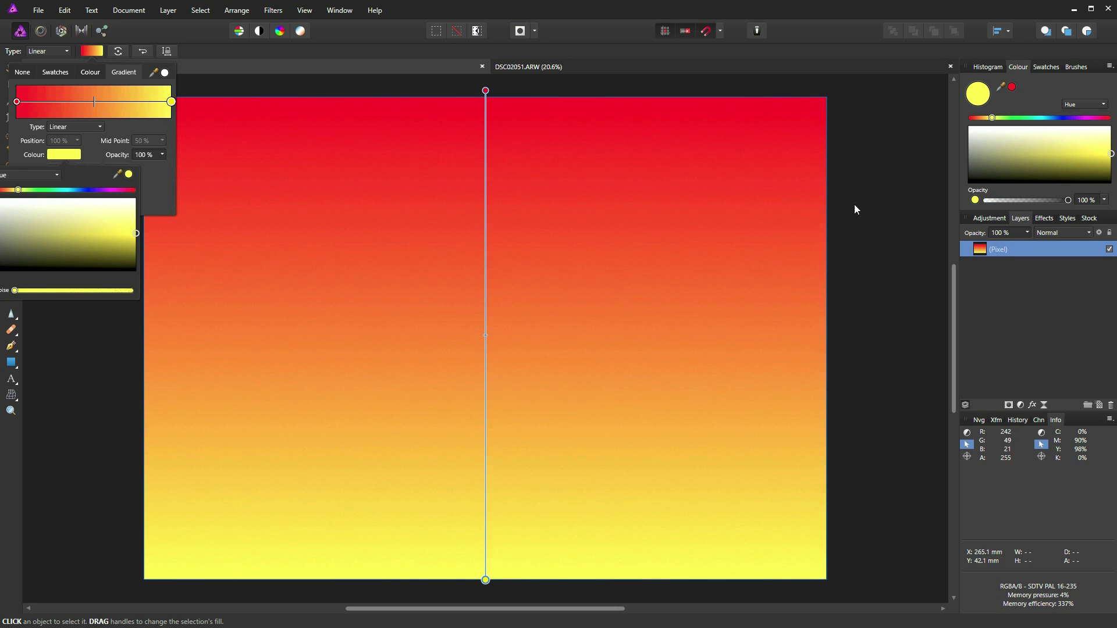
{"action": "left_click", "coordinate": [911, 237]}
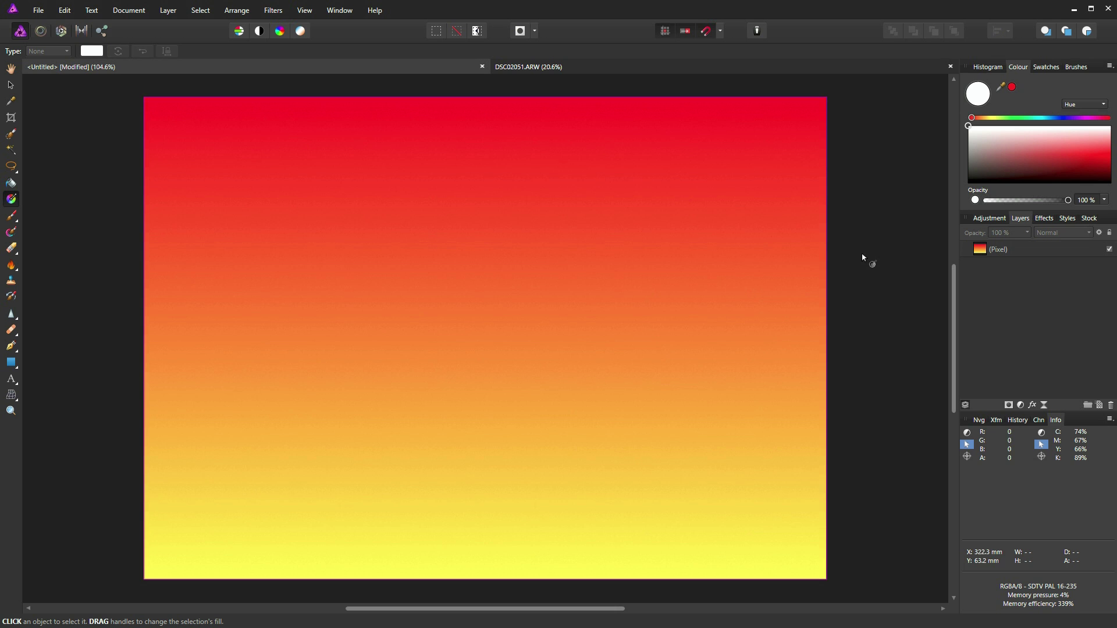
Move the red-yellow midpoint up and down until orange begins just above the page centre
{"action": "left_click", "coordinate": [529, 420]}
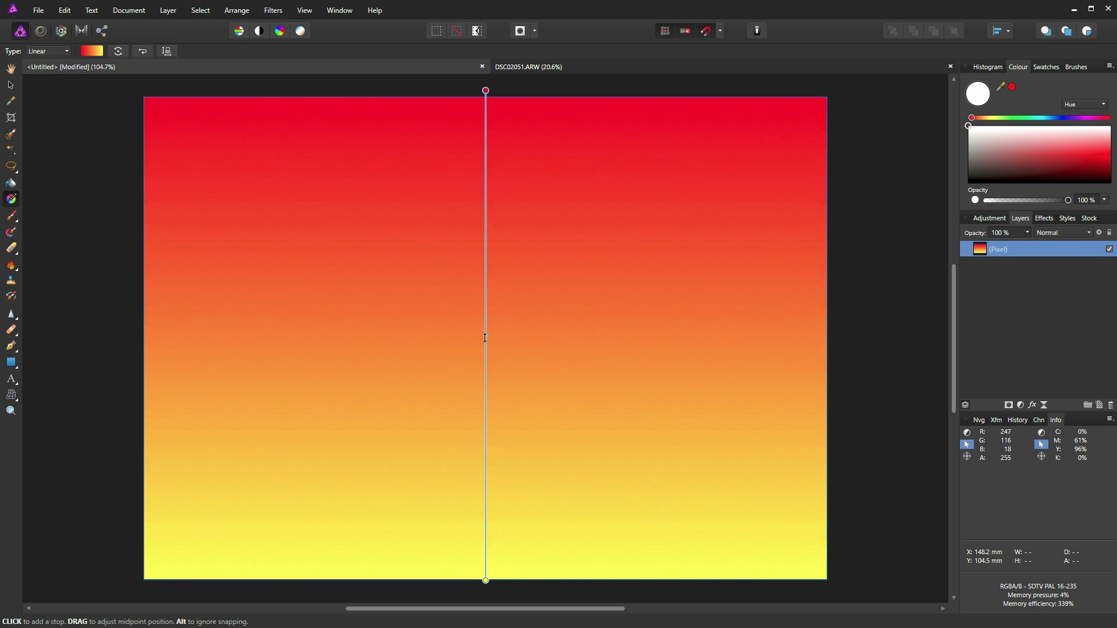
{"action": "left_click_drag", "start_coordinate": [485, 337], "coordinate": [485, 426]}
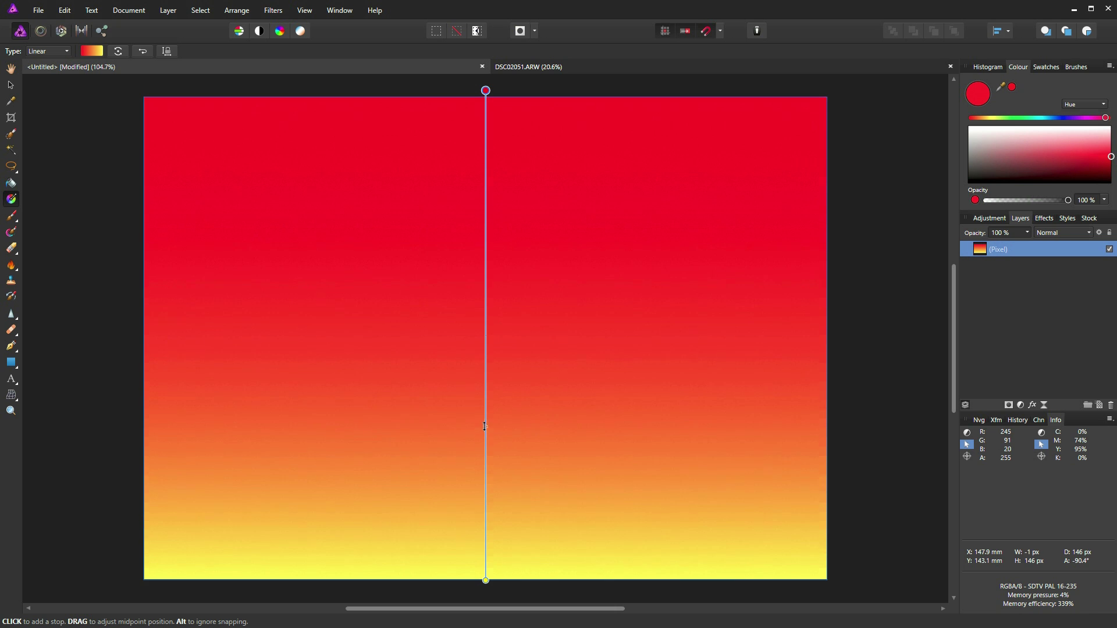
{"action": "left_click_drag", "start_coordinate": [489, 323], "coordinate": [494, 281]}
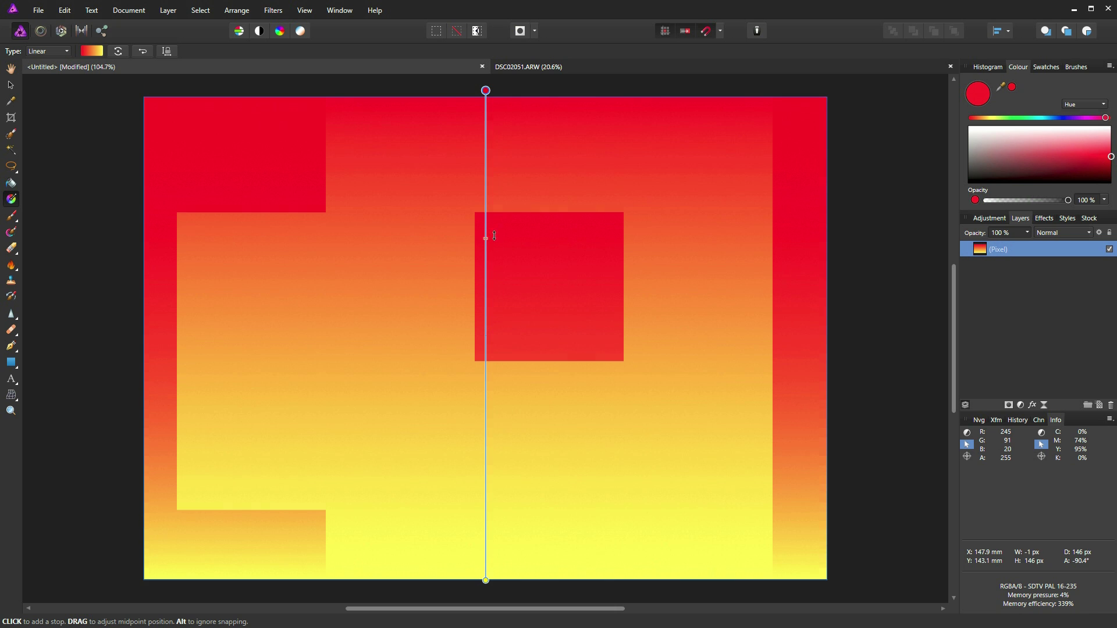
{"action": "left_click_drag", "start_coordinate": [495, 235], "coordinate": [494, 331]}
{"action": "left_click_drag", "start_coordinate": [494, 437], "coordinate": [497, 507]}
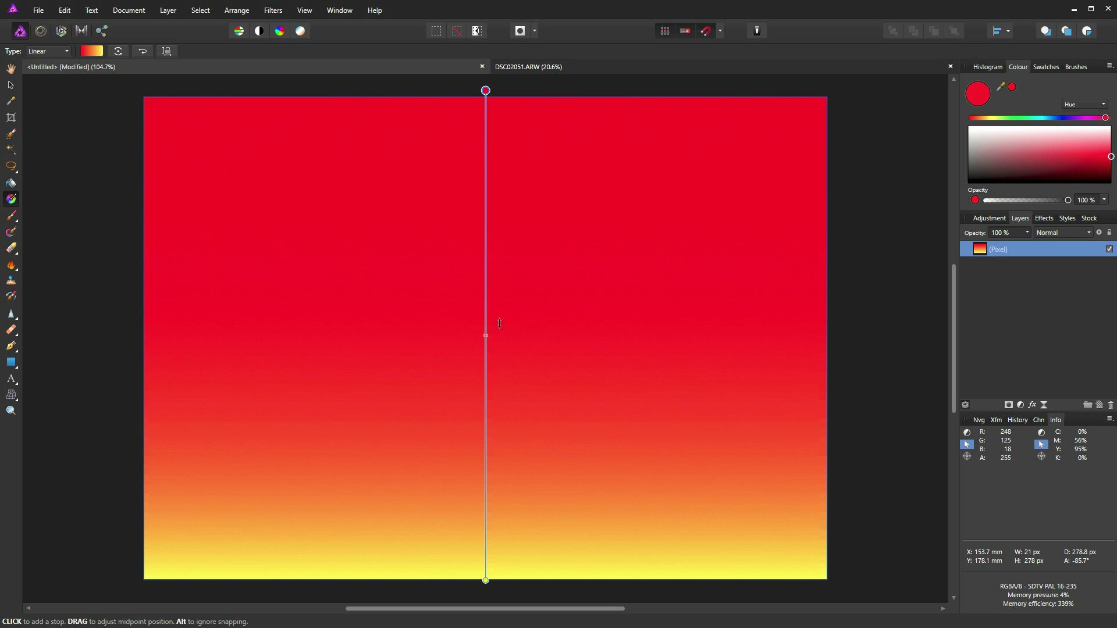
{"action": "left_click_drag", "start_coordinate": [499, 323], "coordinate": [499, 272]}
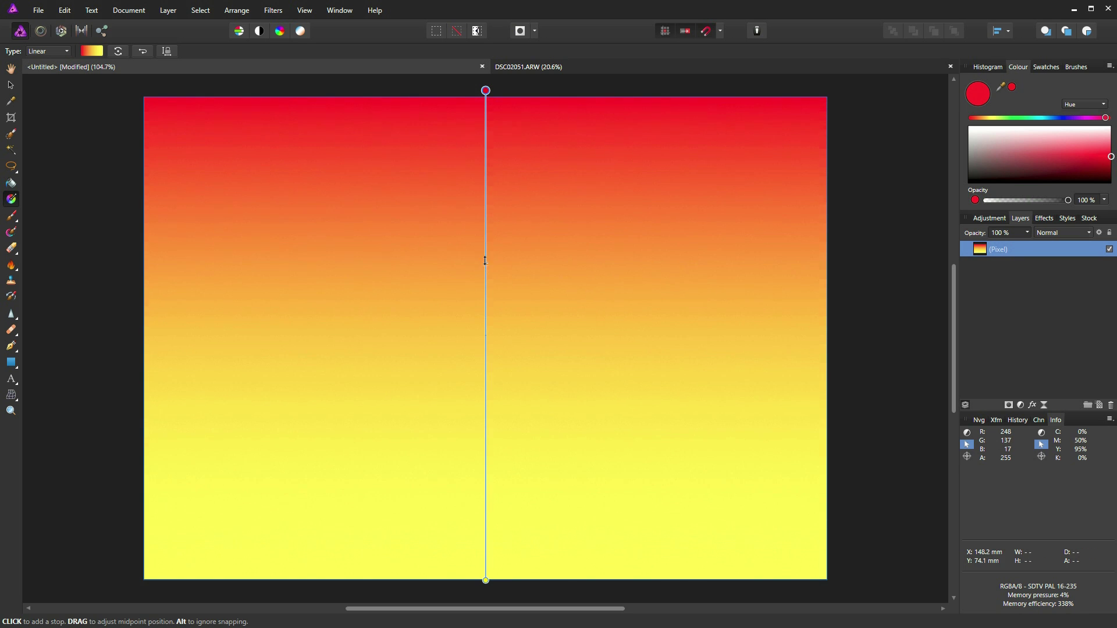
{"action": "left_click_drag", "start_coordinate": [486, 261], "coordinate": [487, 236]}
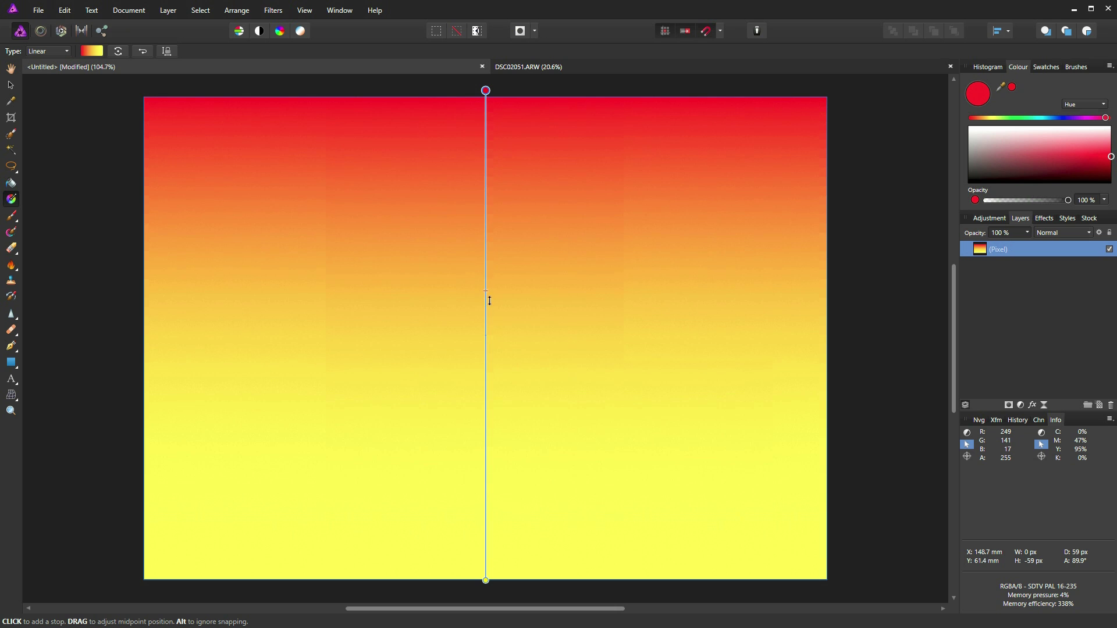
{"action": "left_click_drag", "start_coordinate": [491, 476], "coordinate": [492, 490]}
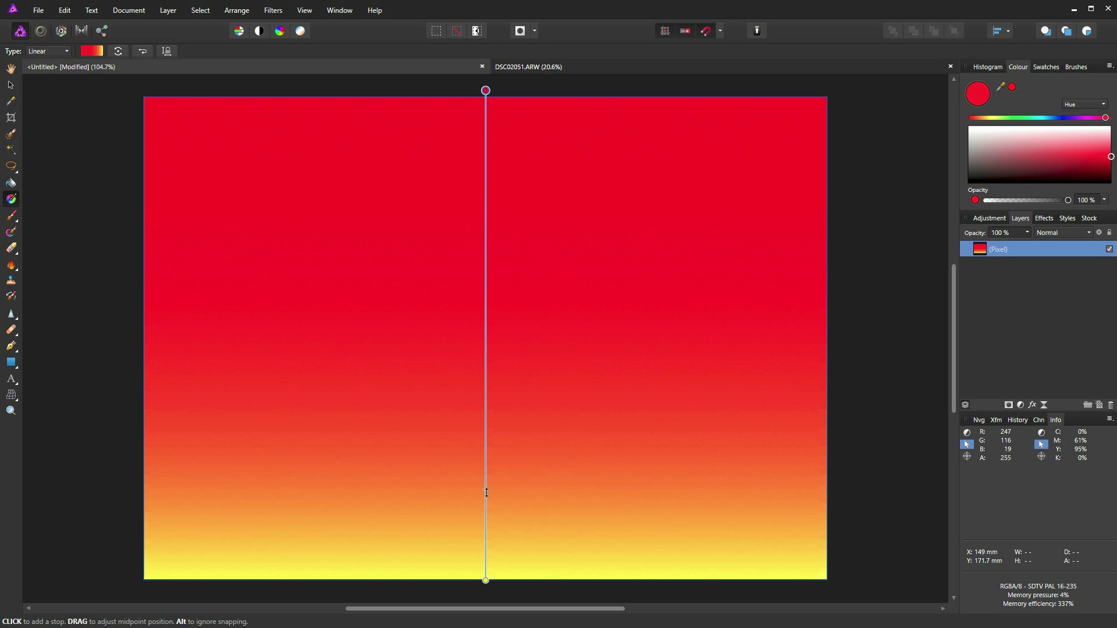
{"action": "left_click_drag", "start_coordinate": [485, 493], "coordinate": [485, 463]}
{"action": "left_click_drag", "start_coordinate": [488, 418], "coordinate": [486, 326]}
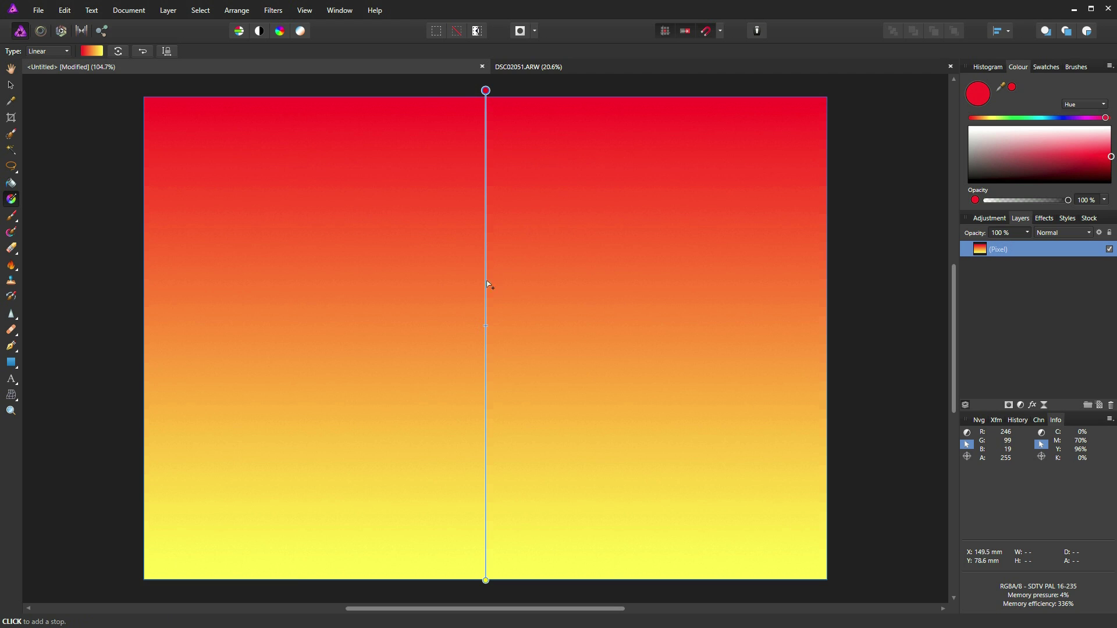
Add a colour stop in the gradient's upper third, colour it blue, and nudge it into place
{"action": "left_click", "coordinate": [486, 224]}
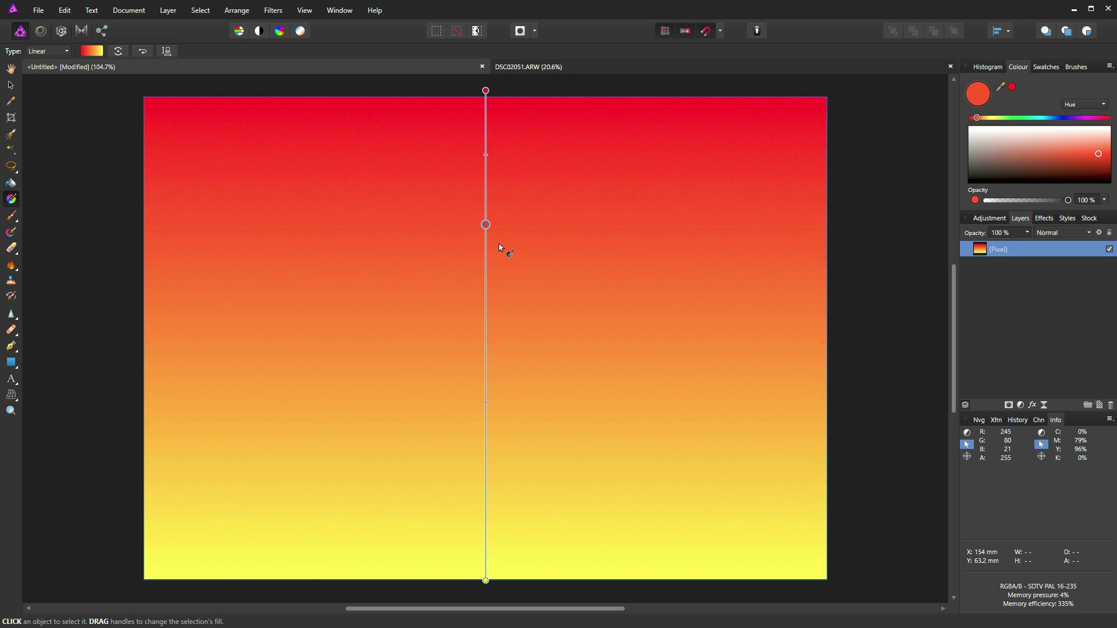
{"action": "left_click", "coordinate": [92, 51]}
{"action": "left_click", "coordinate": [92, 51]}
{"action": "left_click_drag", "start_coordinate": [1061, 119], "coordinate": [1064, 118]}
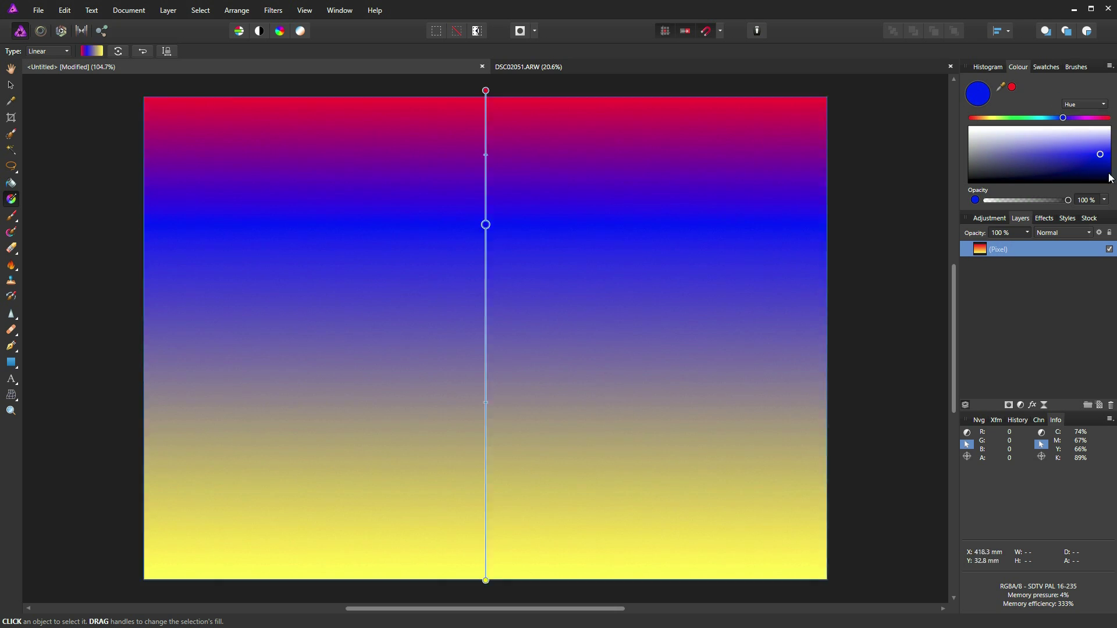
{"action": "left_click_drag", "start_coordinate": [1105, 168], "coordinate": [1105, 162]}
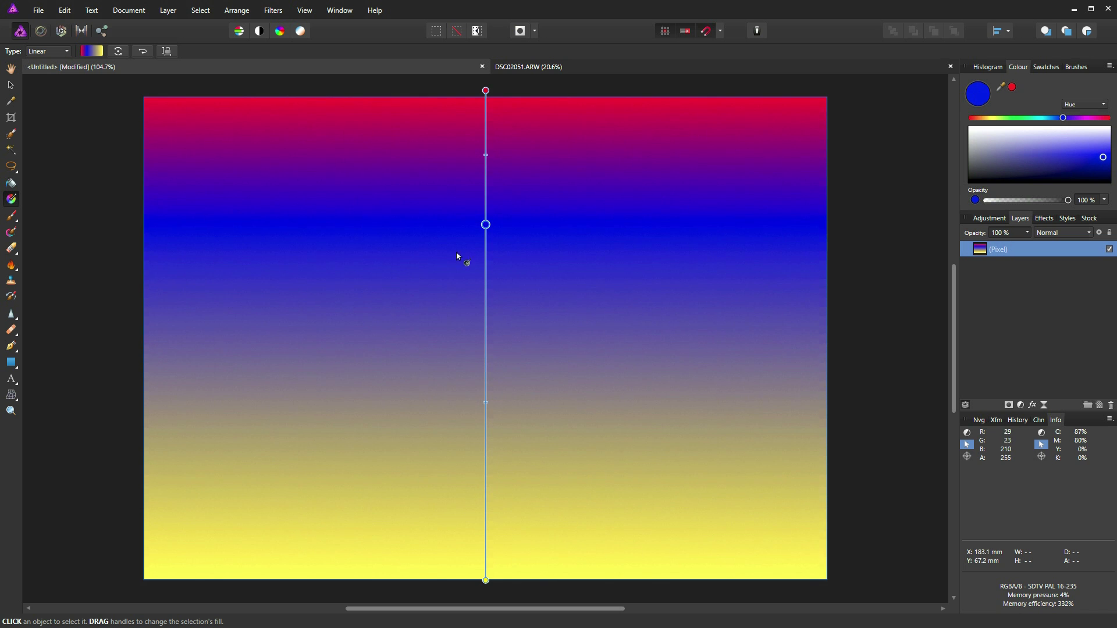
{"action": "mouse_move", "coordinate": [485, 225]}
{"action": "left_mouse_down"}
{"action": "mouse_move", "coordinate": [486, 333]}
{"action": "mouse_move", "coordinate": [486, 175]}
{"action": "mouse_move", "coordinate": [486, 491]}
{"action": "mouse_move", "coordinate": [486, 296]}
{"action": "mouse_move", "coordinate": [497, 401]}
{"action": "mouse_move", "coordinate": [493, 469]}
{"action": "mouse_move", "coordinate": [479, 218]}
{"action": "left_mouse_up"}
Add a stop below the blue, make it vivid green, and move it toward the bottom quarter
{"action": "left_click", "coordinate": [486, 359]}
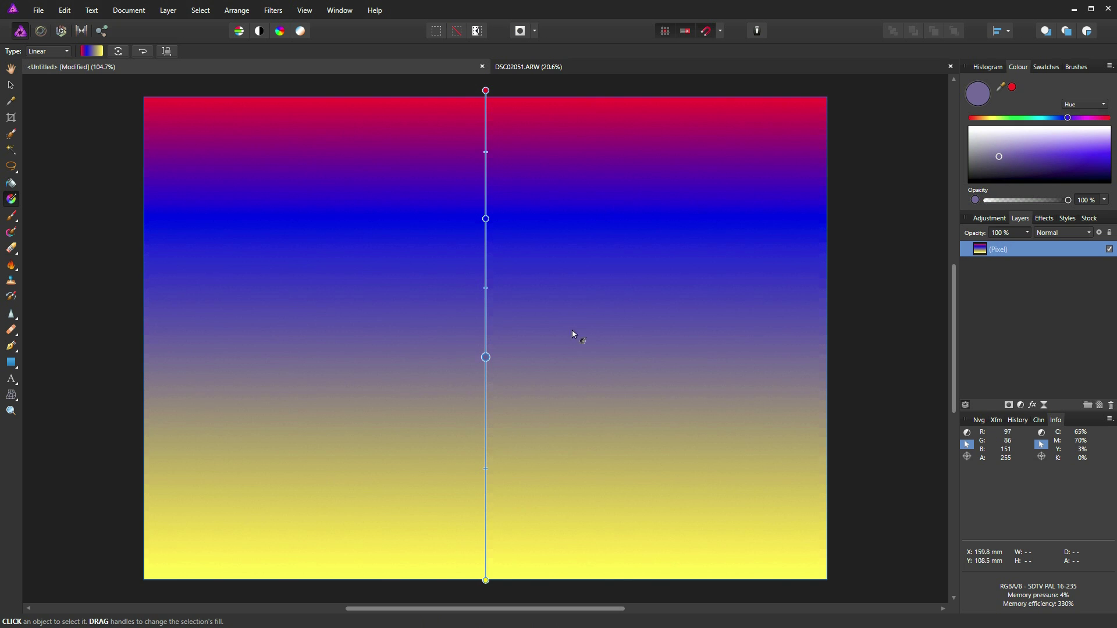
{"action": "left_click", "coordinate": [1024, 119]}
{"action": "left_click_drag", "start_coordinate": [1028, 134], "coordinate": [1109, 158]}
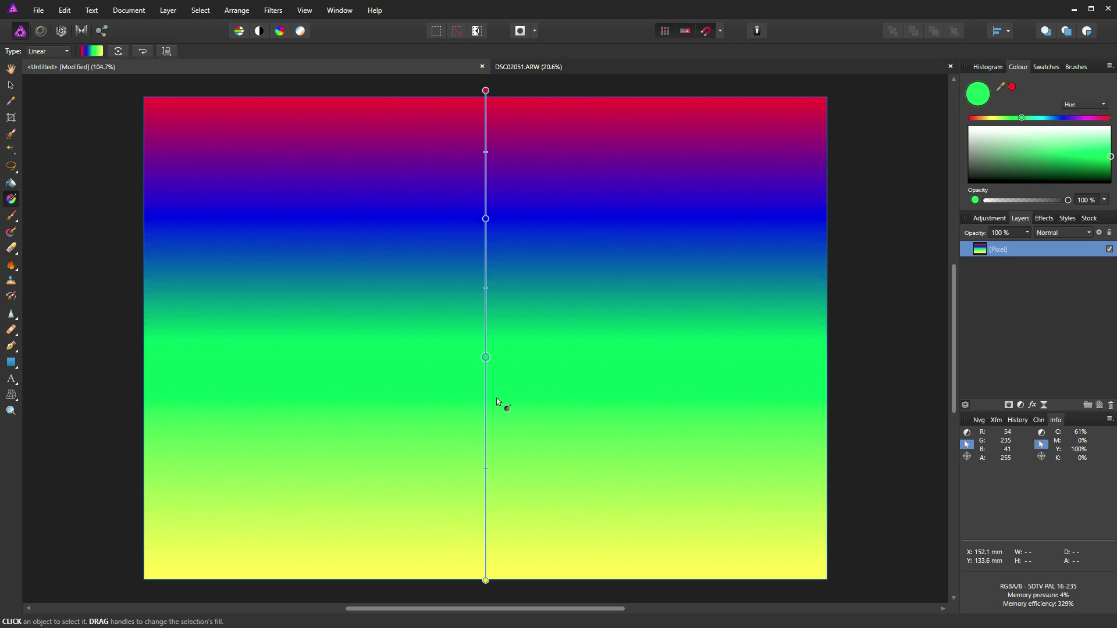
{"action": "left_click_drag", "start_coordinate": [486, 357], "coordinate": [498, 471]}
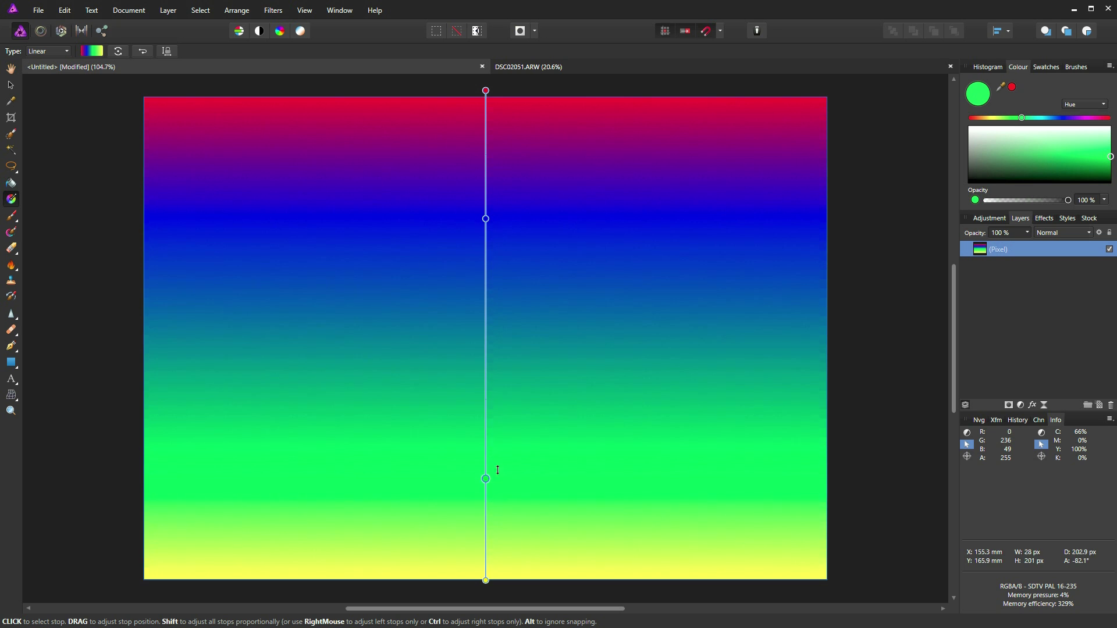
{"action": "left_click_drag", "start_coordinate": [485, 399], "coordinate": [501, 440]}
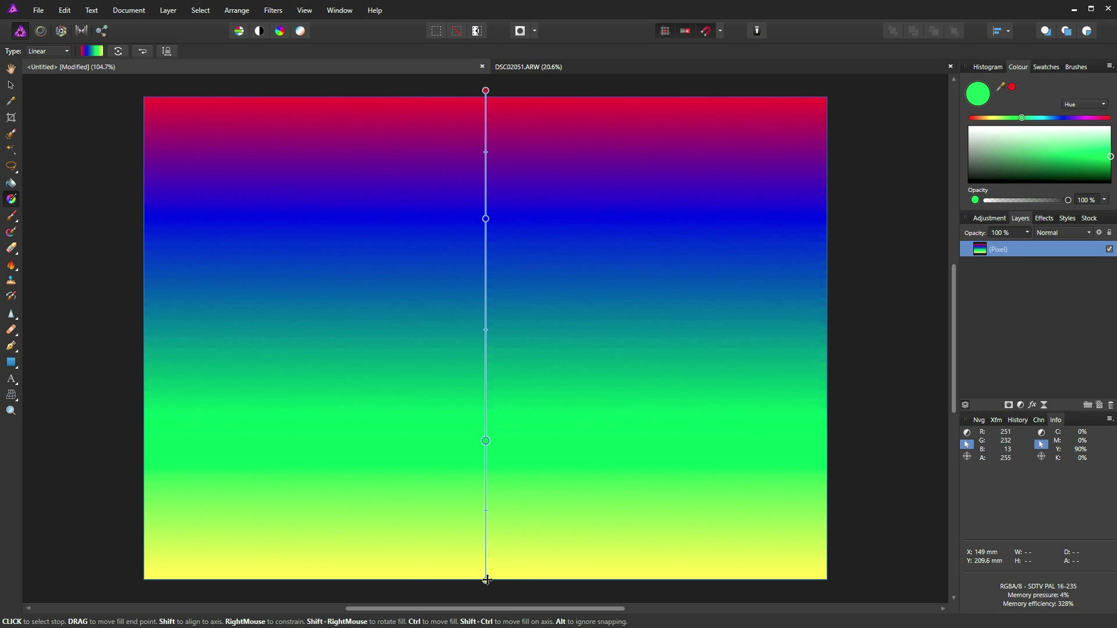
Re-angle the gradient to run from the top-left corner to the bottom-right corner
{"action": "left_click_drag", "start_coordinate": [486, 580], "coordinate": [827, 581]}
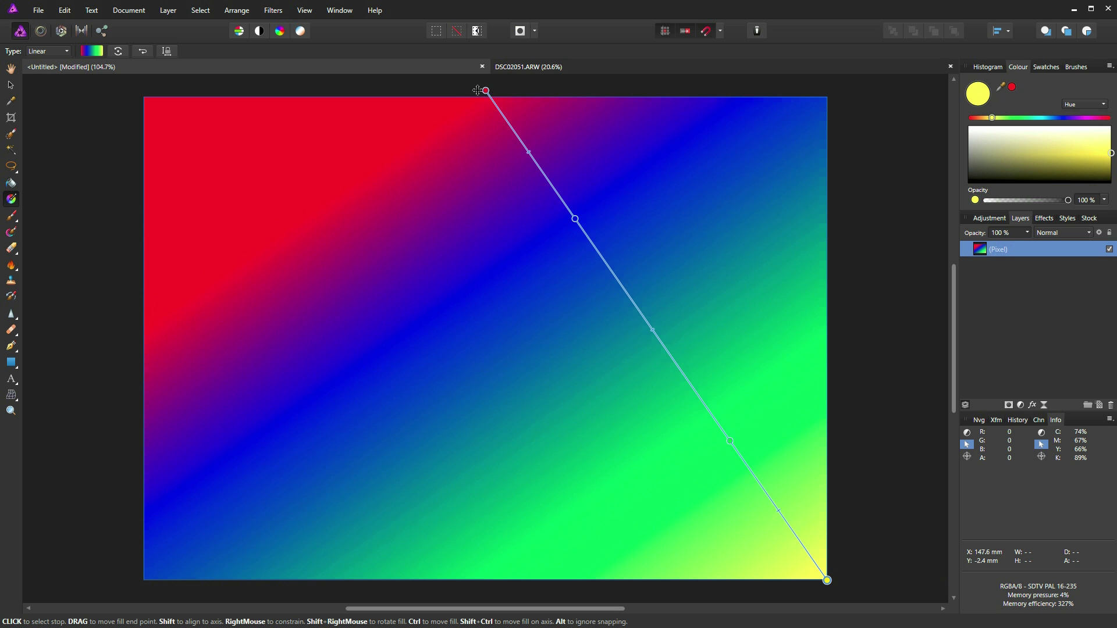
{"action": "left_click_drag", "start_coordinate": [486, 91], "coordinate": [146, 102]}
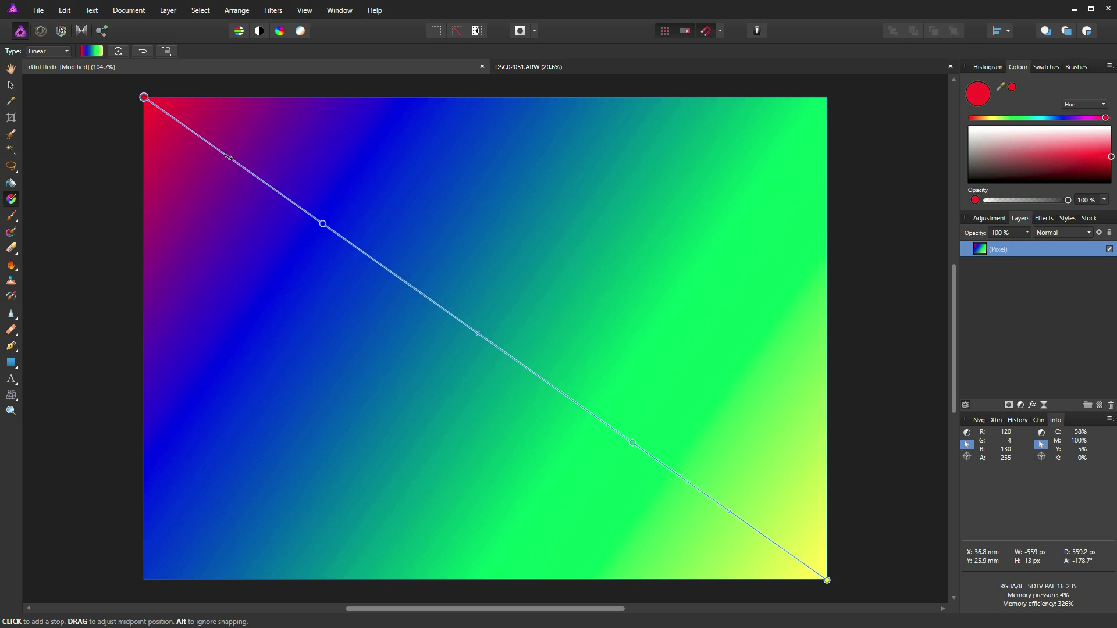
Shift the diagonal gradient's midpoints to widen the red, green and yellow bands and shrink the blue
{"action": "mouse_move", "coordinate": [228, 158]}
{"action": "left_mouse_down"}
{"action": "mouse_move", "coordinate": [289, 204]}
{"action": "mouse_move", "coordinate": [187, 125]}
{"action": "mouse_move", "coordinate": [314, 220]}
{"action": "mouse_move", "coordinate": [233, 160]}
{"action": "left_mouse_up"}
{"action": "left_click", "coordinate": [479, 334]}
{"action": "mouse_move", "coordinate": [442, 307]}
{"action": "left_mouse_down"}
{"action": "mouse_move", "coordinate": [381, 260]}
{"action": "mouse_move", "coordinate": [491, 342]}
{"action": "left_mouse_up"}
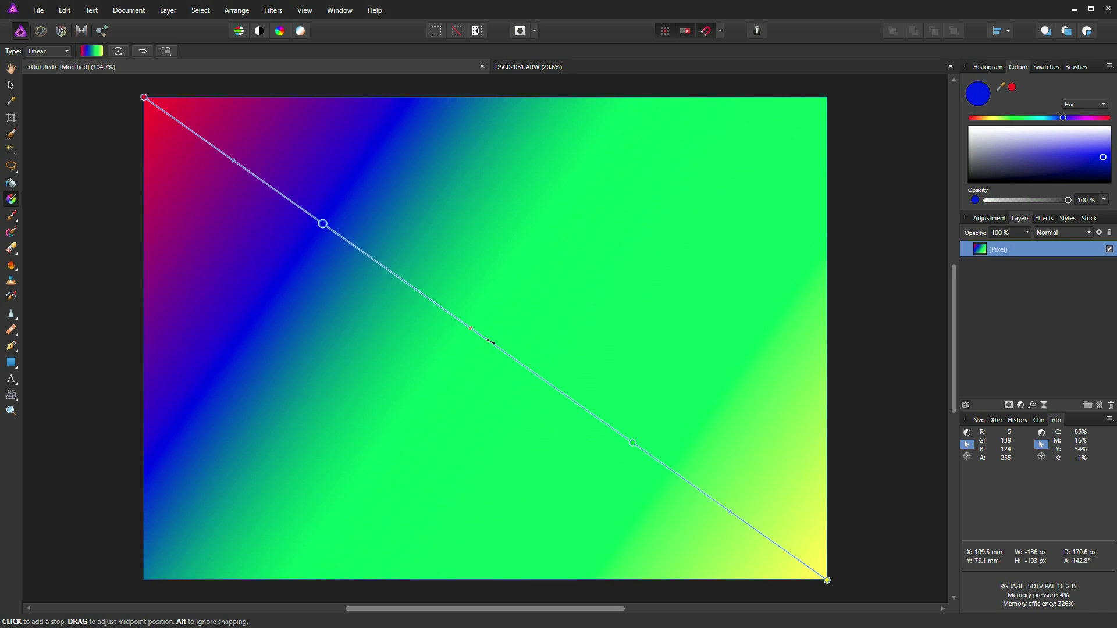
{"action": "left_click_drag", "start_coordinate": [557, 382], "coordinate": [597, 409]}
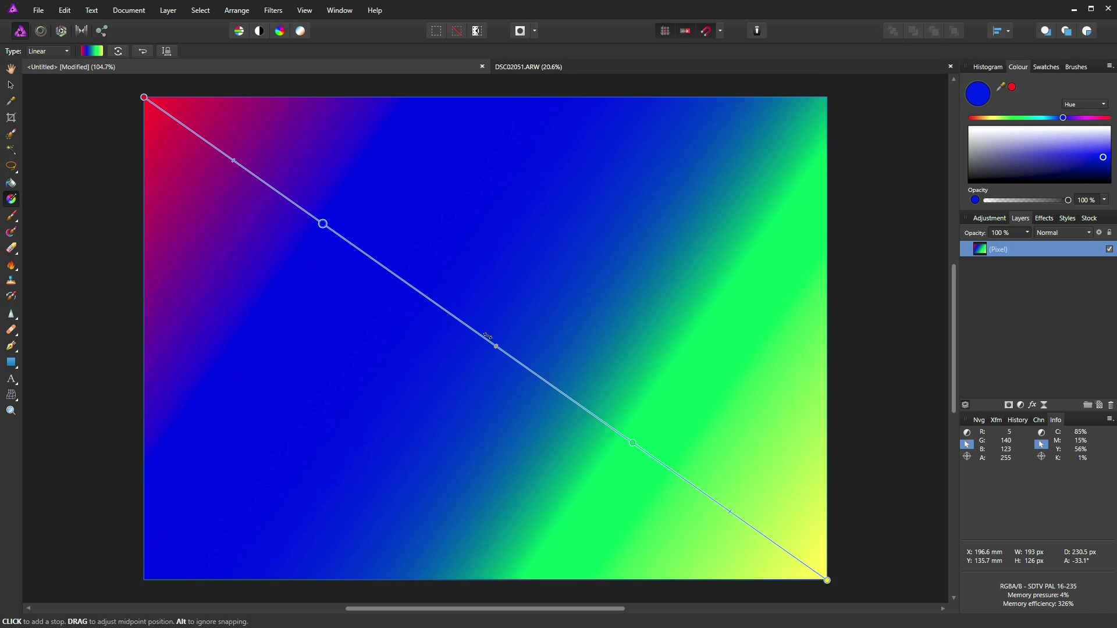
{"action": "mouse_move", "coordinate": [487, 336]}
{"action": "left_mouse_down"}
{"action": "mouse_move", "coordinate": [461, 322]}
{"action": "mouse_move", "coordinate": [474, 331]}
{"action": "left_mouse_up"}
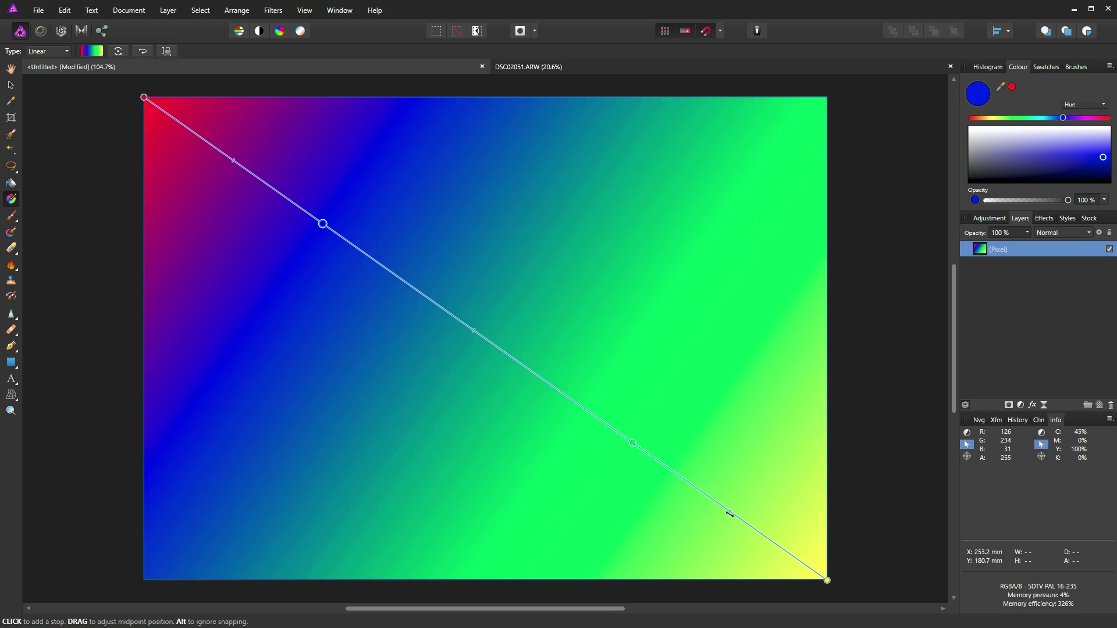
{"action": "mouse_move", "coordinate": [731, 514]}
{"action": "left_mouse_down"}
{"action": "mouse_move", "coordinate": [704, 496]}
{"action": "mouse_move", "coordinate": [743, 519]}
{"action": "mouse_move", "coordinate": [716, 501]}
{"action": "left_mouse_up"}
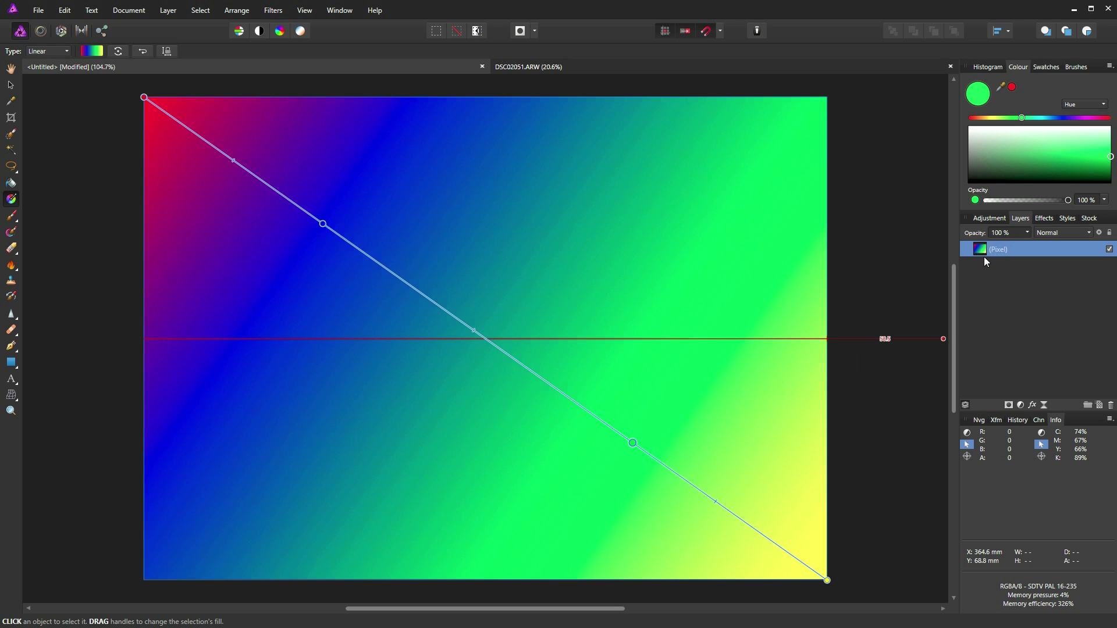
Delete the gradient layer and add a fresh empty pixel layer, then bring up the fill-type list
{"action": "key", "text": "Delete"}
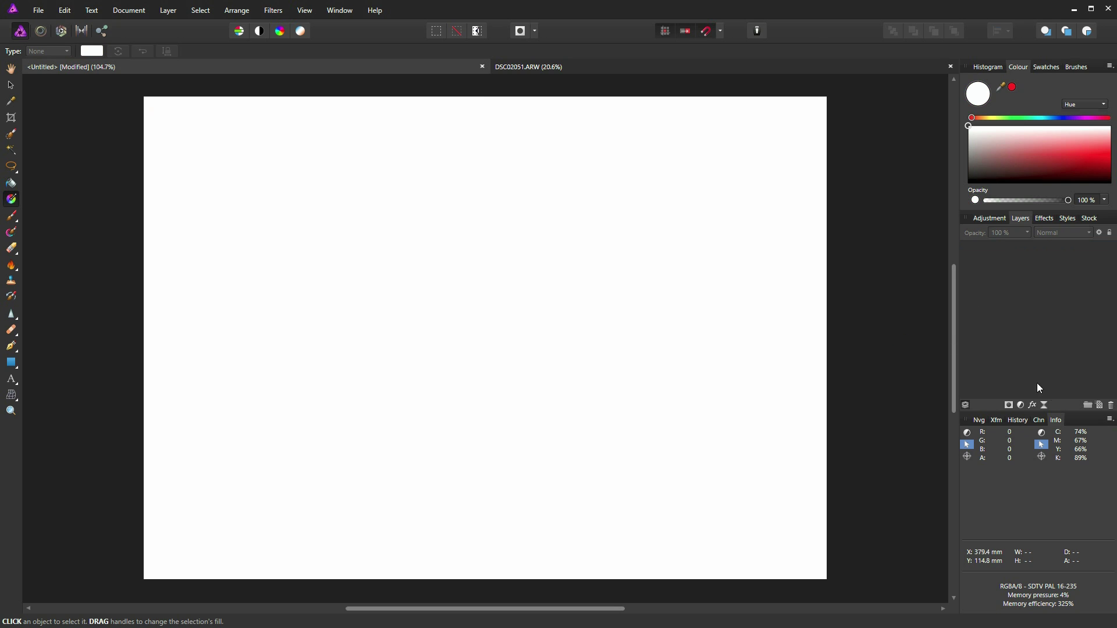
{"action": "left_click", "coordinate": [1101, 407]}
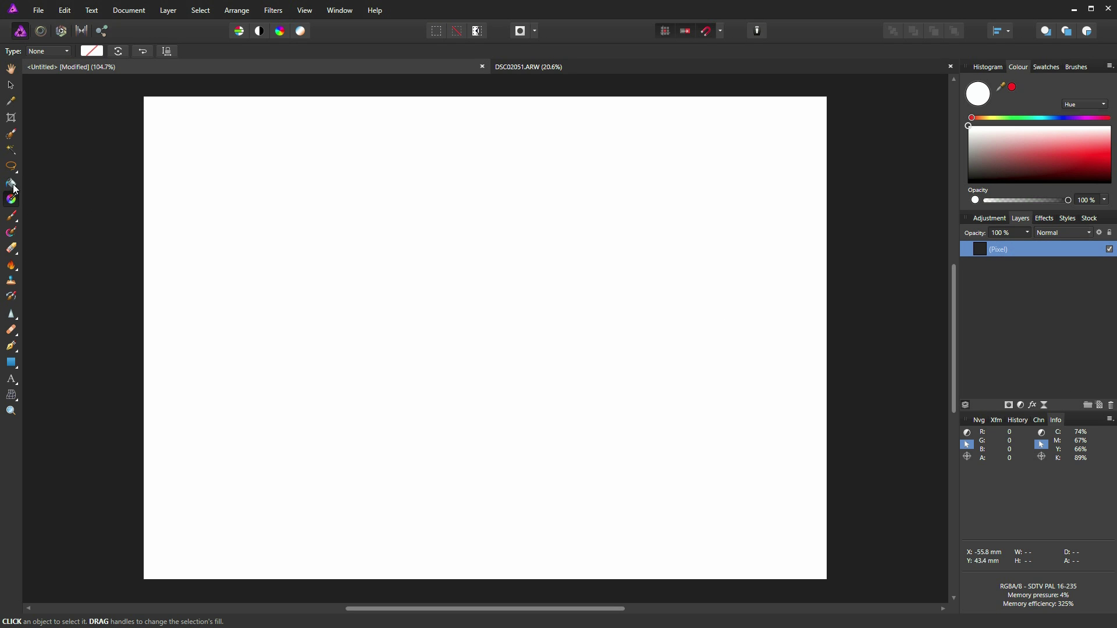
{"action": "left_click", "coordinate": [66, 53]}
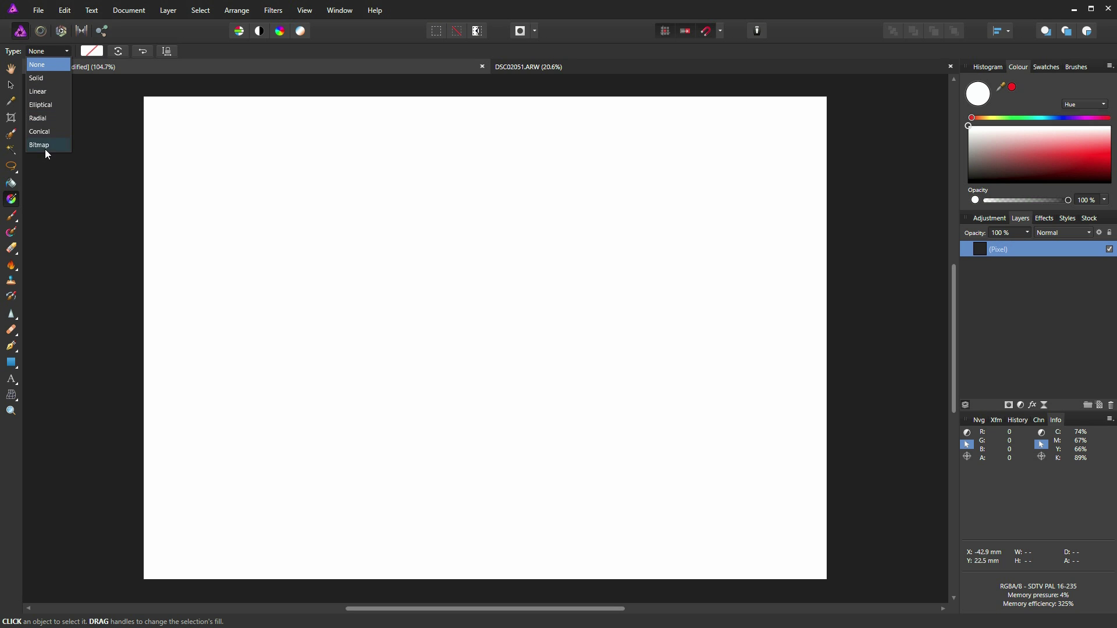
Fill the layer with a Radial gradient glowing white from the canvas centre, then size the white glow
{"action": "left_click", "coordinate": [41, 115]}
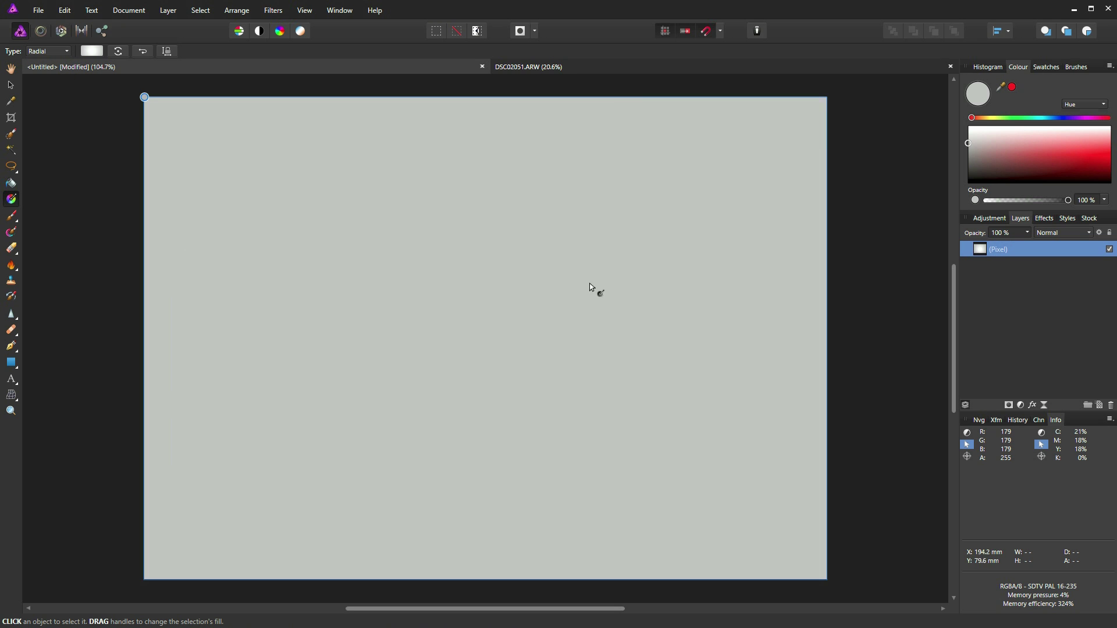
{"action": "mouse_move", "coordinate": [499, 348]}
{"action": "left_mouse_down"}
{"action": "mouse_move", "coordinate": [491, 355]}
{"action": "mouse_move", "coordinate": [498, 337]}
{"action": "mouse_move", "coordinate": [487, 339]}
{"action": "left_mouse_up"}
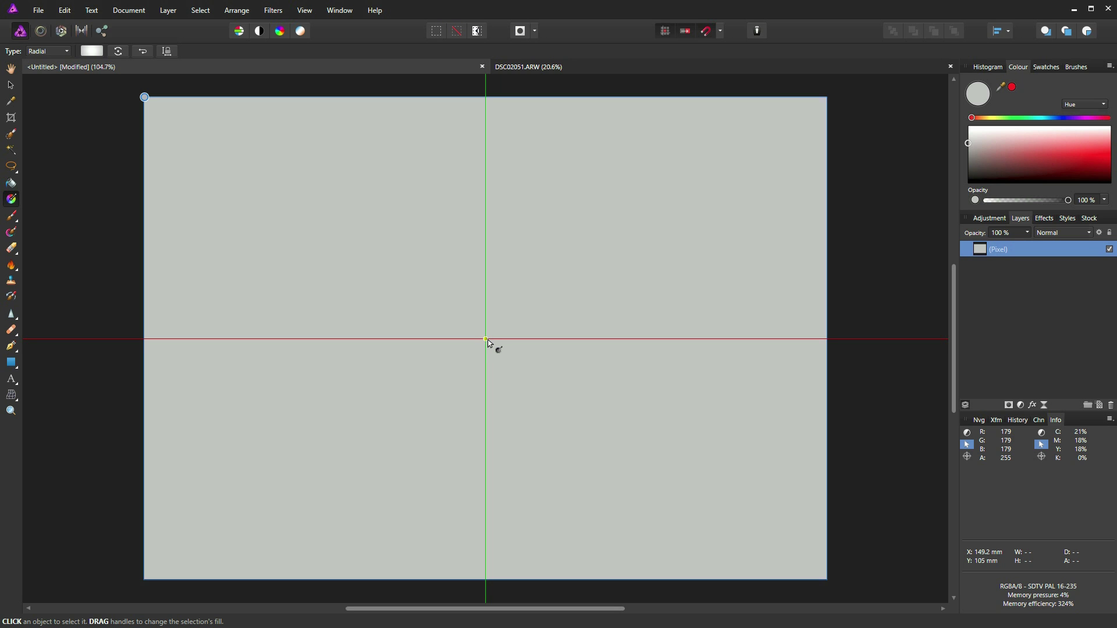
{"action": "left_click_drag", "start_coordinate": [487, 340], "coordinate": [667, 220]}
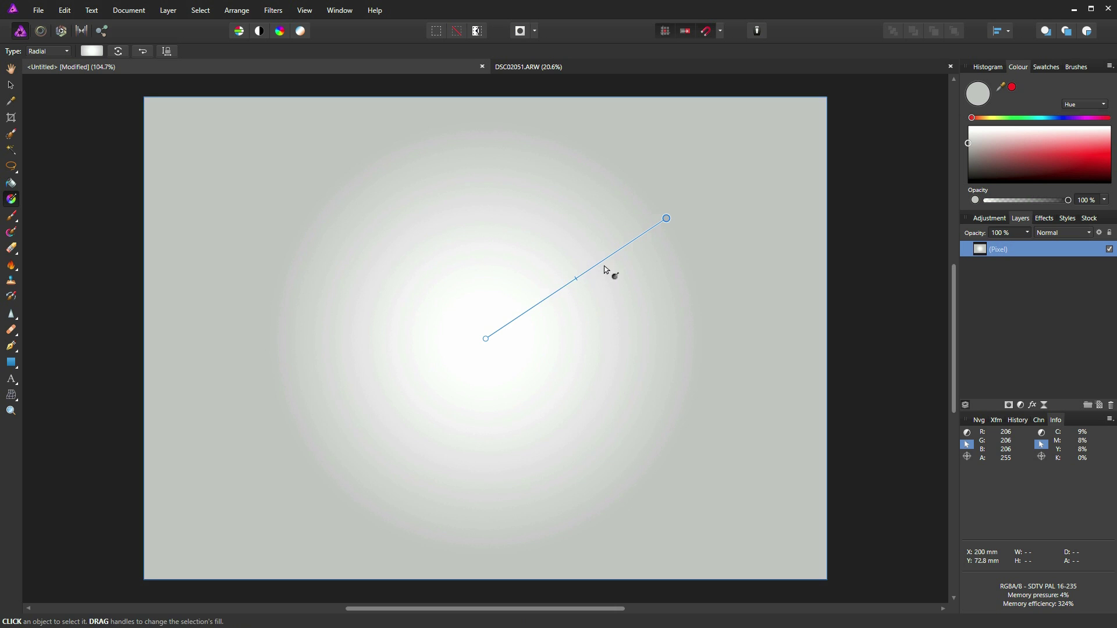
{"action": "left_click_drag", "start_coordinate": [575, 280], "coordinate": [528, 310]}
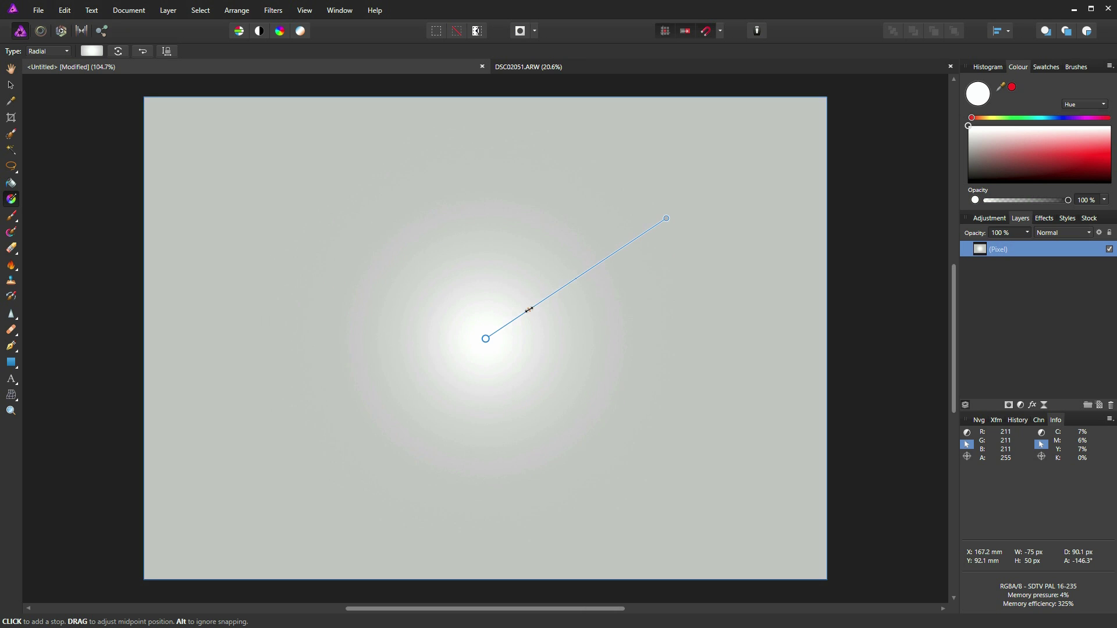
{"action": "mouse_move", "coordinate": [624, 250]}
{"action": "left_mouse_down"}
{"action": "mouse_move", "coordinate": [647, 235]}
{"action": "mouse_move", "coordinate": [561, 301]}
{"action": "mouse_move", "coordinate": [583, 286]}
{"action": "left_mouse_up"}
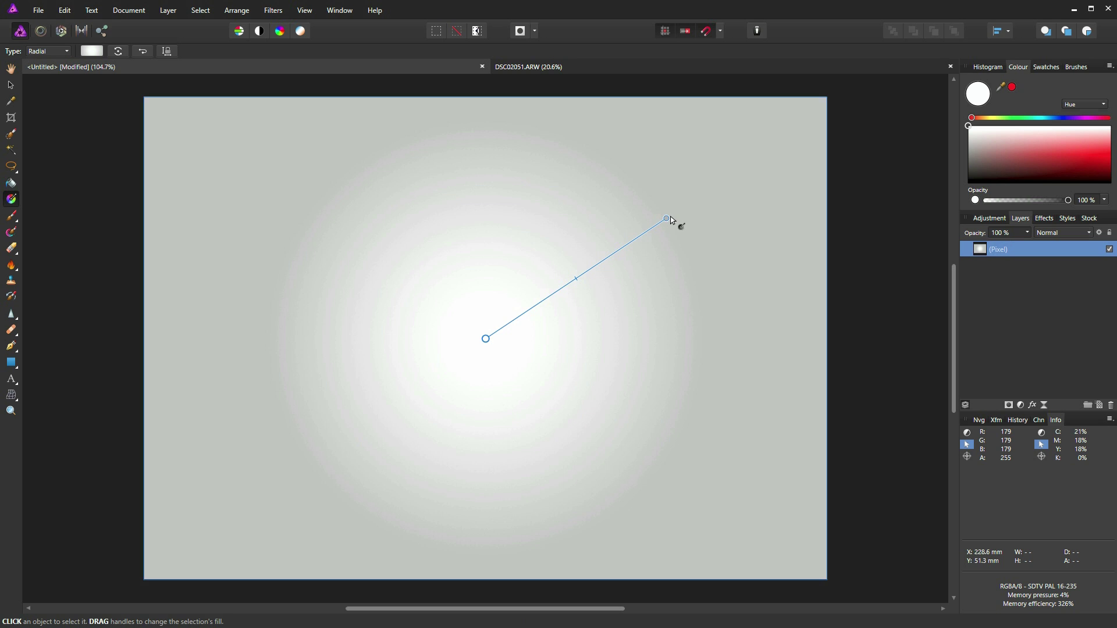
Set the gradient's left stop to a saturated red
{"action": "left_click", "coordinate": [89, 52]}
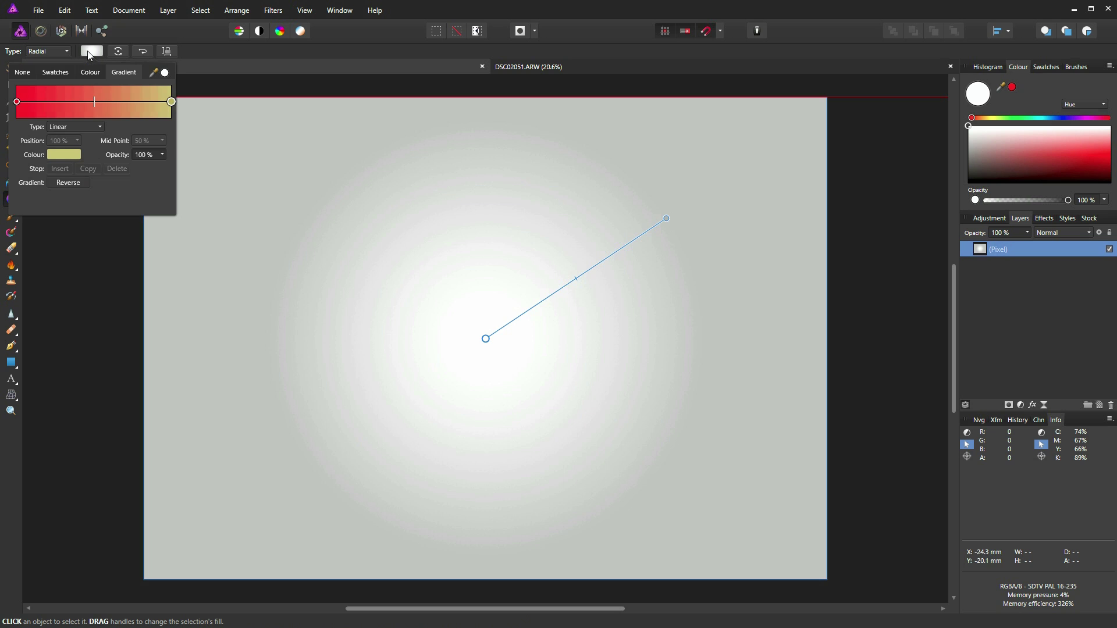
{"action": "left_click", "coordinate": [17, 102]}
{"action": "left_click", "coordinate": [59, 155]}
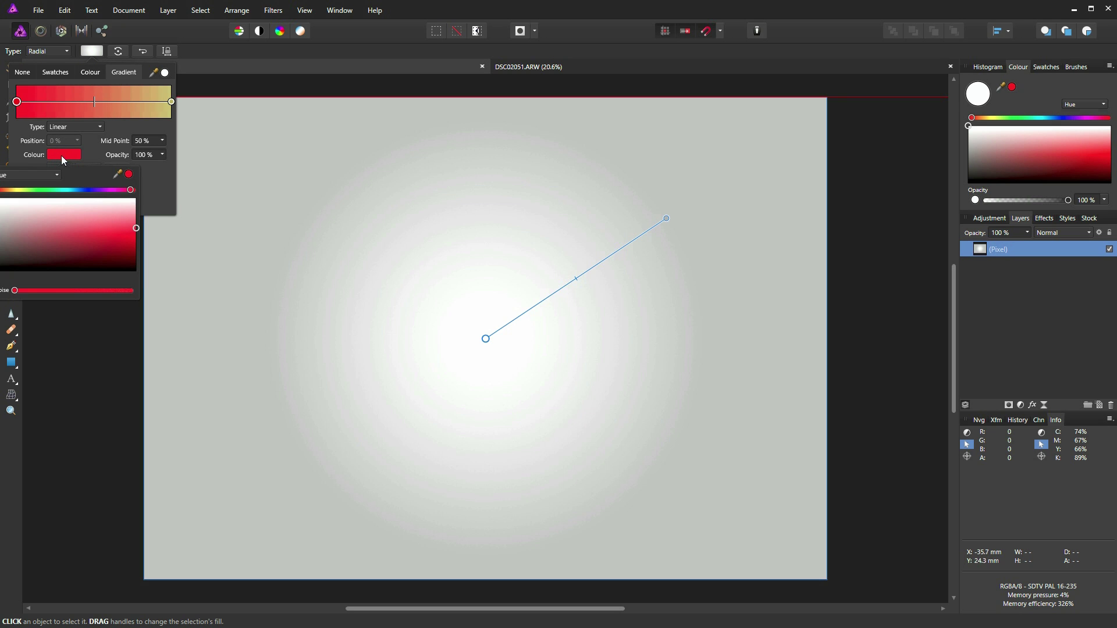
{"action": "left_click", "coordinate": [76, 232]}
{"action": "left_click_drag", "start_coordinate": [77, 232], "coordinate": [138, 233]}
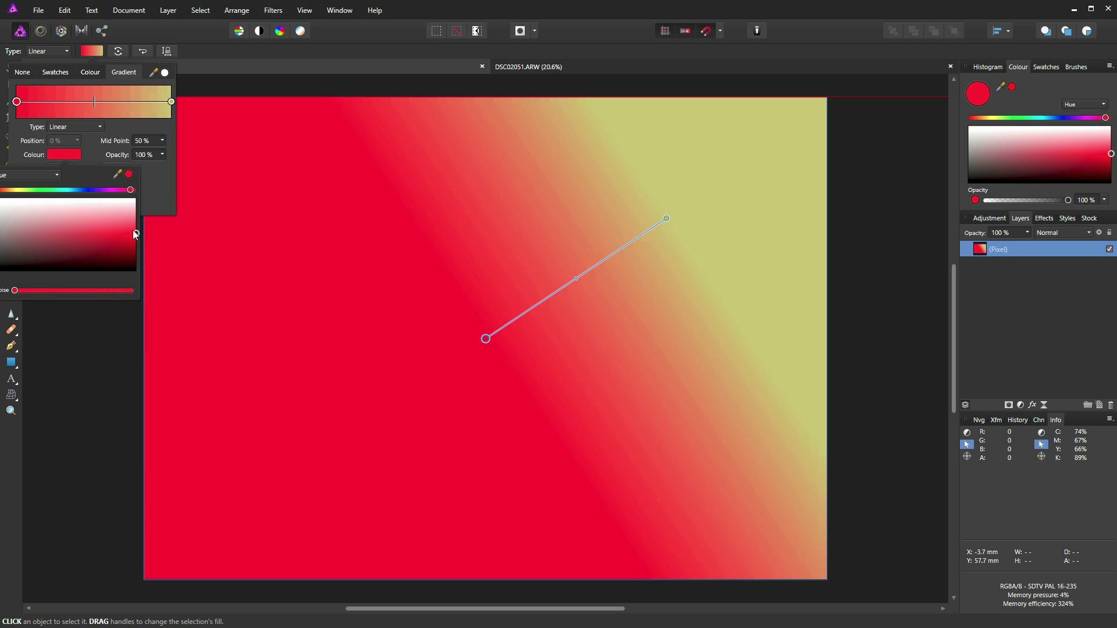
Make the right stop a deep saturated blue and change the gradient Type to Radial
{"action": "left_click", "coordinate": [171, 102]}
{"action": "left_click", "coordinate": [72, 154]}
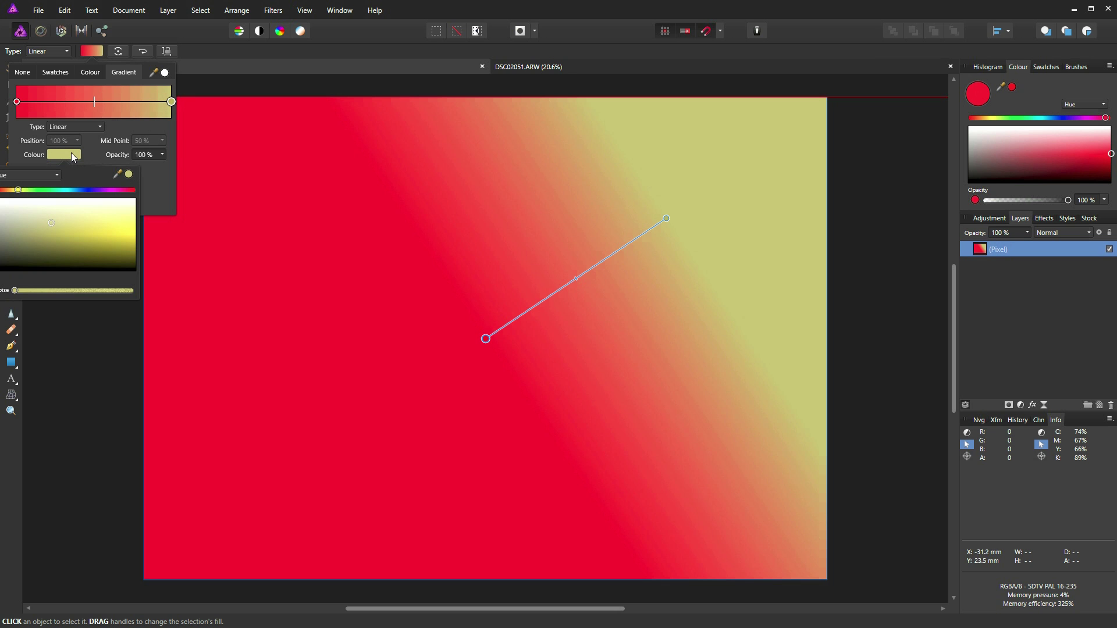
{"action": "left_click", "coordinate": [88, 190]}
{"action": "left_click_drag", "start_coordinate": [105, 228], "coordinate": [168, 252]}
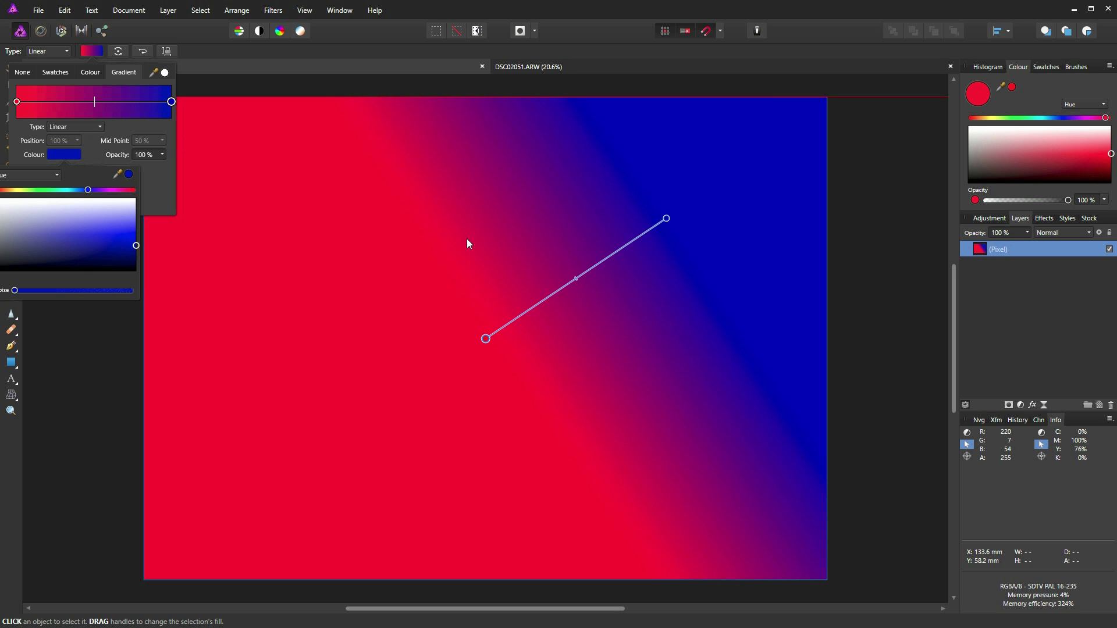
{"action": "left_click", "coordinate": [113, 142]}
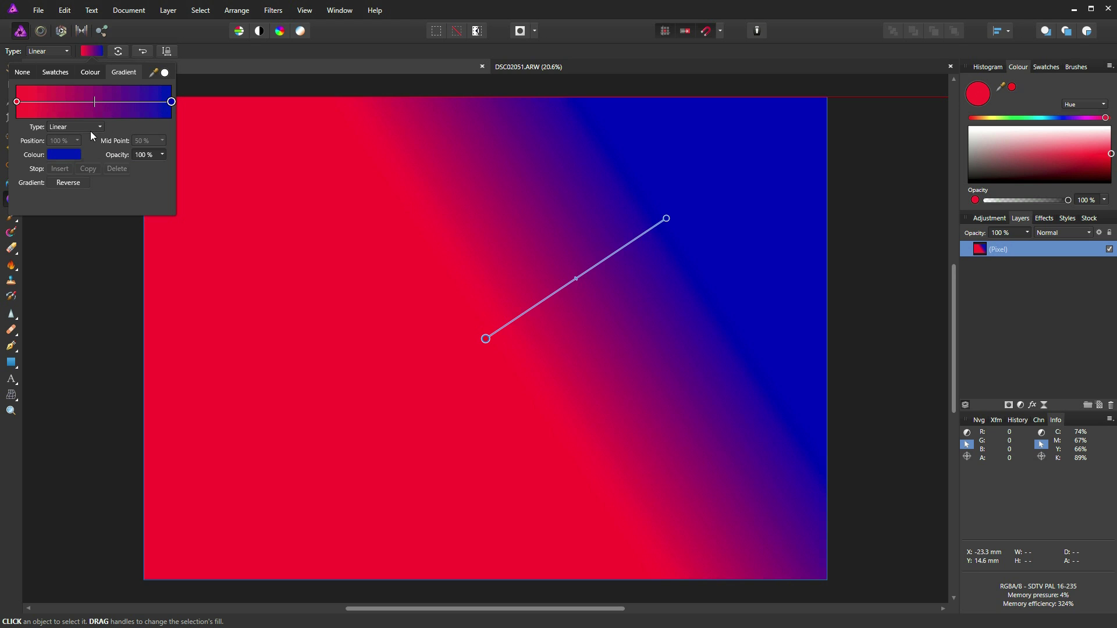
{"action": "left_click", "coordinate": [99, 127]}
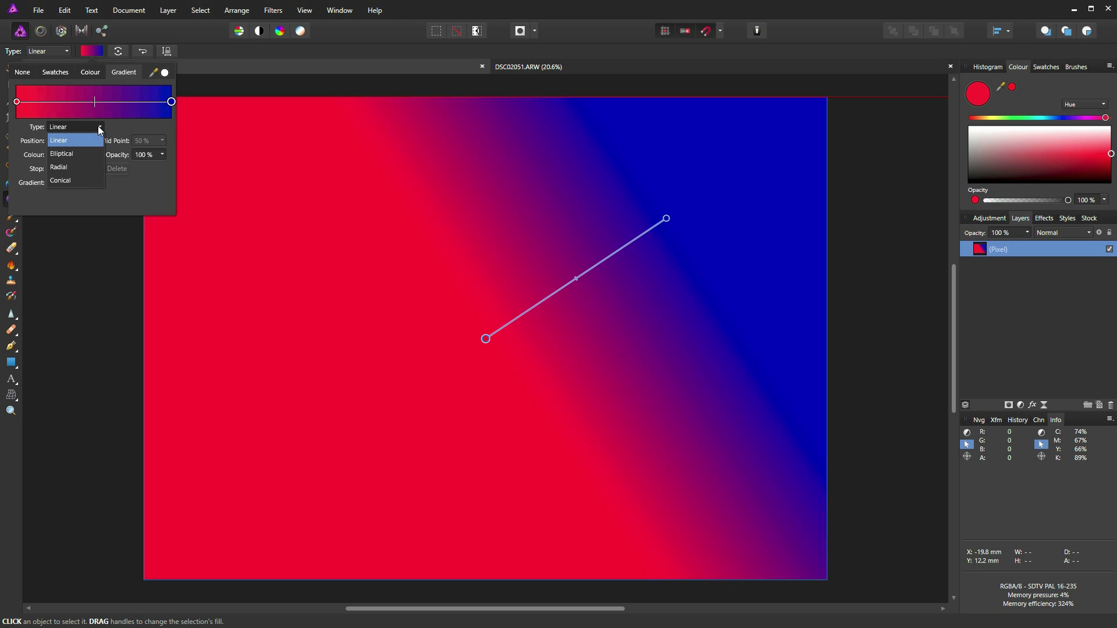
{"action": "left_click", "coordinate": [67, 169]}
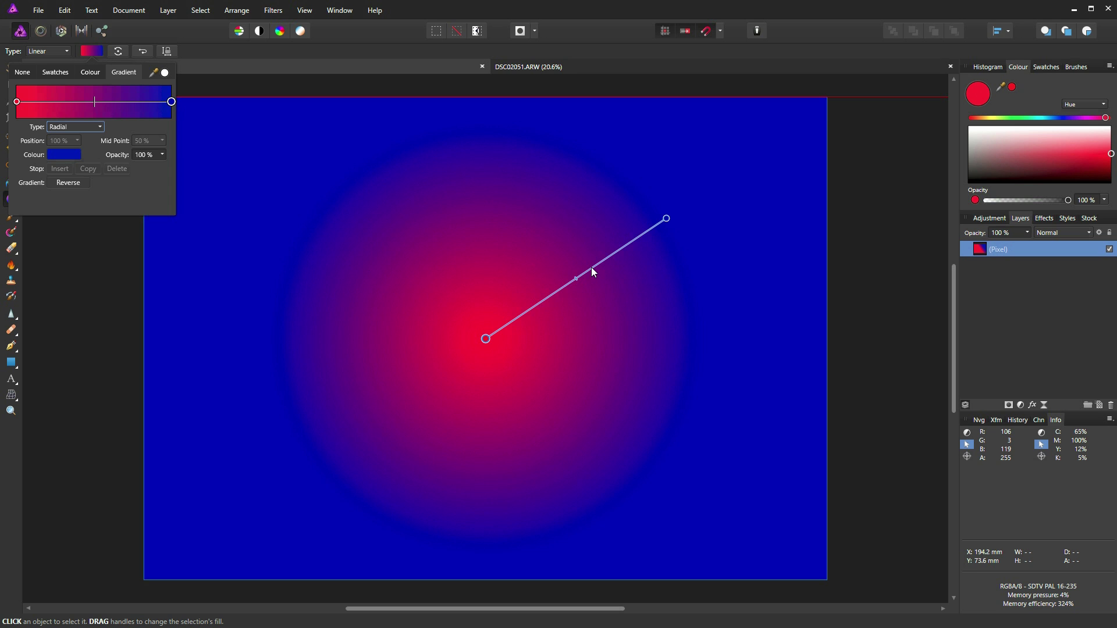
Add a green middle stop, keep the three-colour gradient radial, and enlarge it outward
{"action": "left_click", "coordinate": [575, 278]}
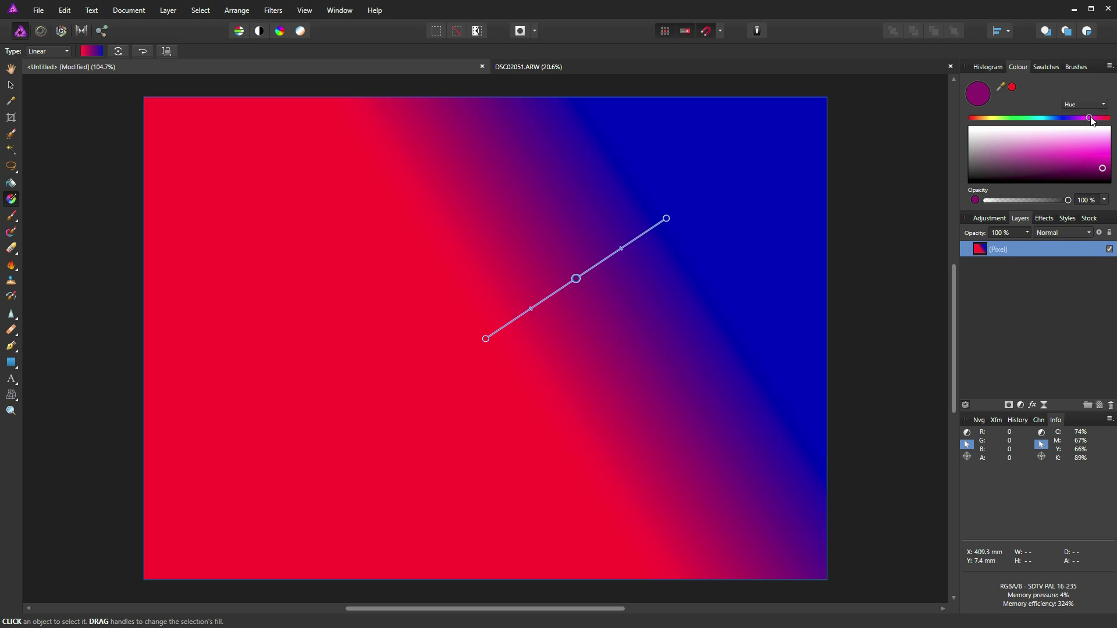
{"action": "left_click_drag", "start_coordinate": [1089, 117], "coordinate": [1021, 123]}
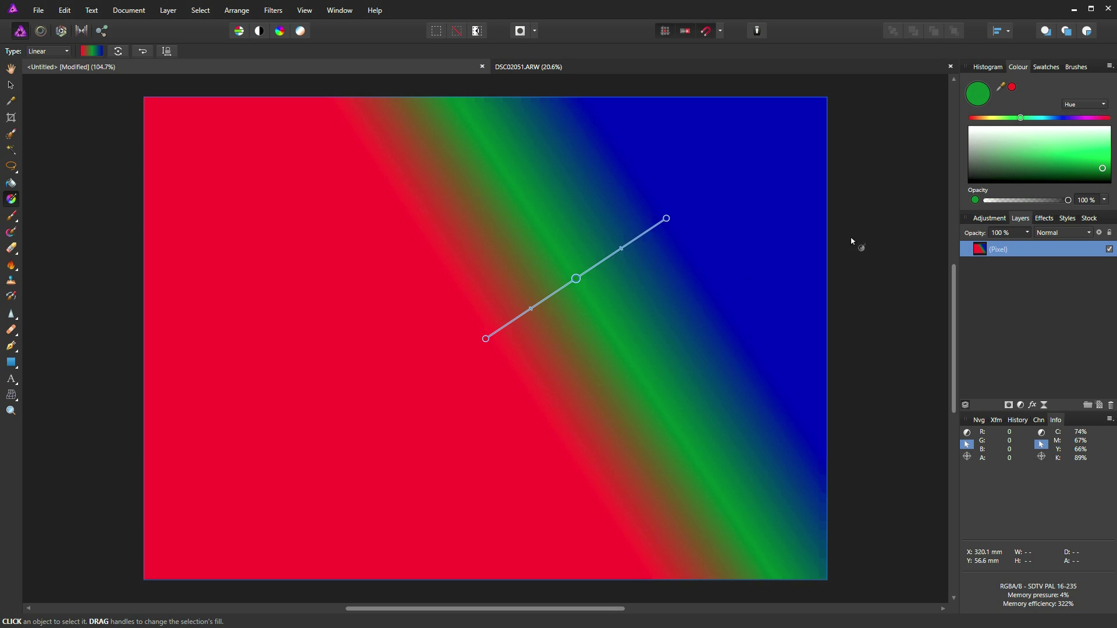
{"action": "left_click", "coordinate": [531, 310]}
{"action": "left_click", "coordinate": [48, 51]}
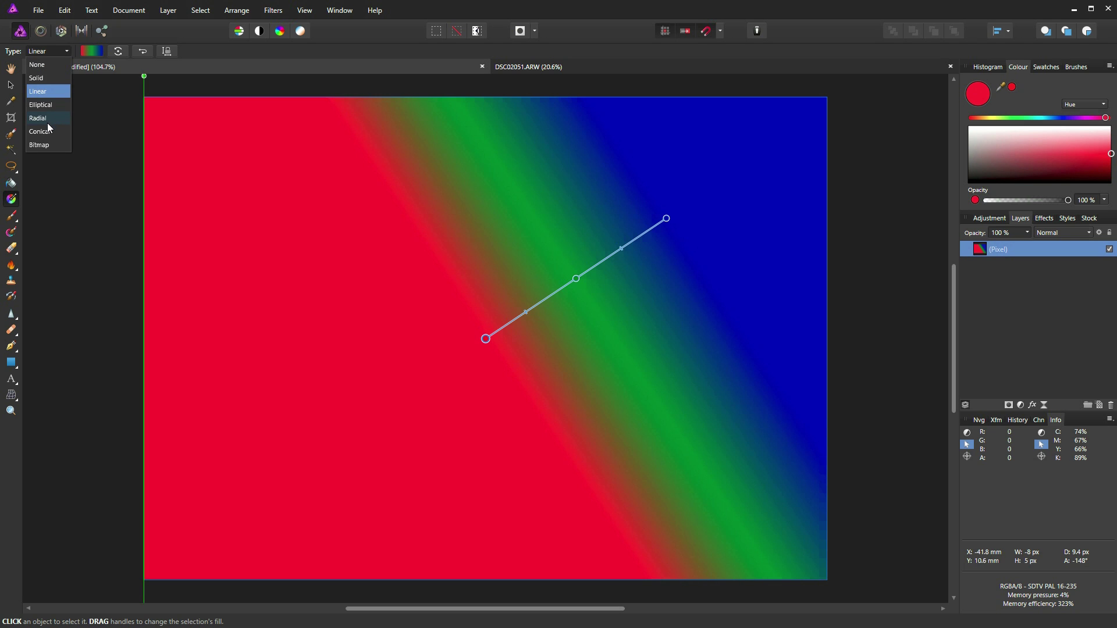
{"action": "left_click", "coordinate": [46, 120]}
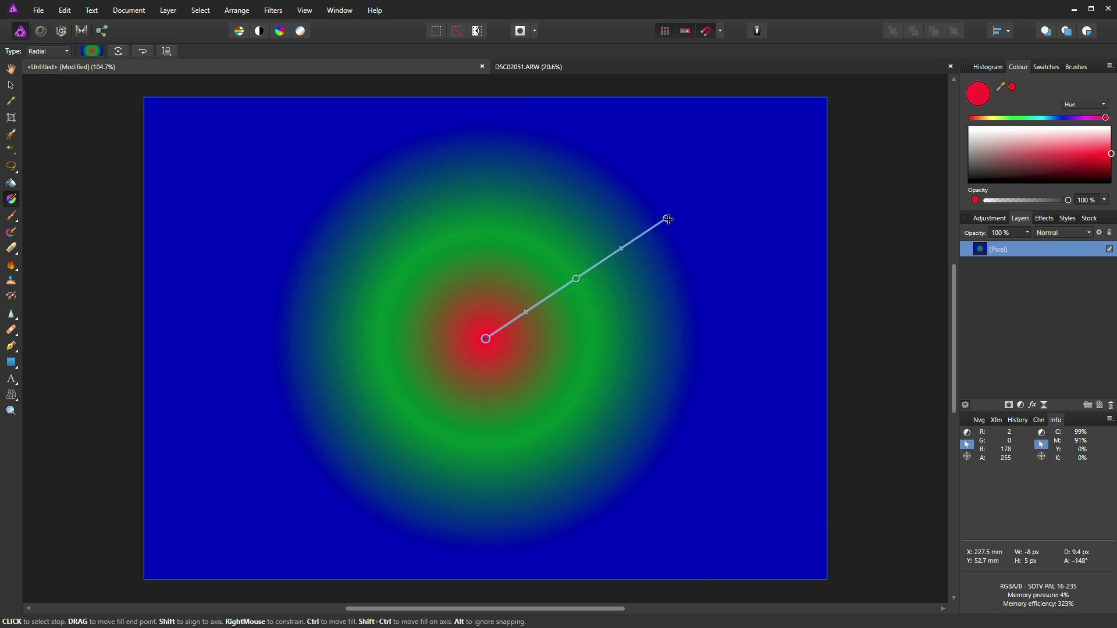
{"action": "mouse_move", "coordinate": [668, 220]}
{"action": "left_mouse_down"}
{"action": "mouse_move", "coordinate": [710, 184]}
{"action": "mouse_move", "coordinate": [585, 257]}
{"action": "mouse_move", "coordinate": [695, 174]}
{"action": "mouse_move", "coordinate": [658, 202]}
{"action": "left_mouse_up"}
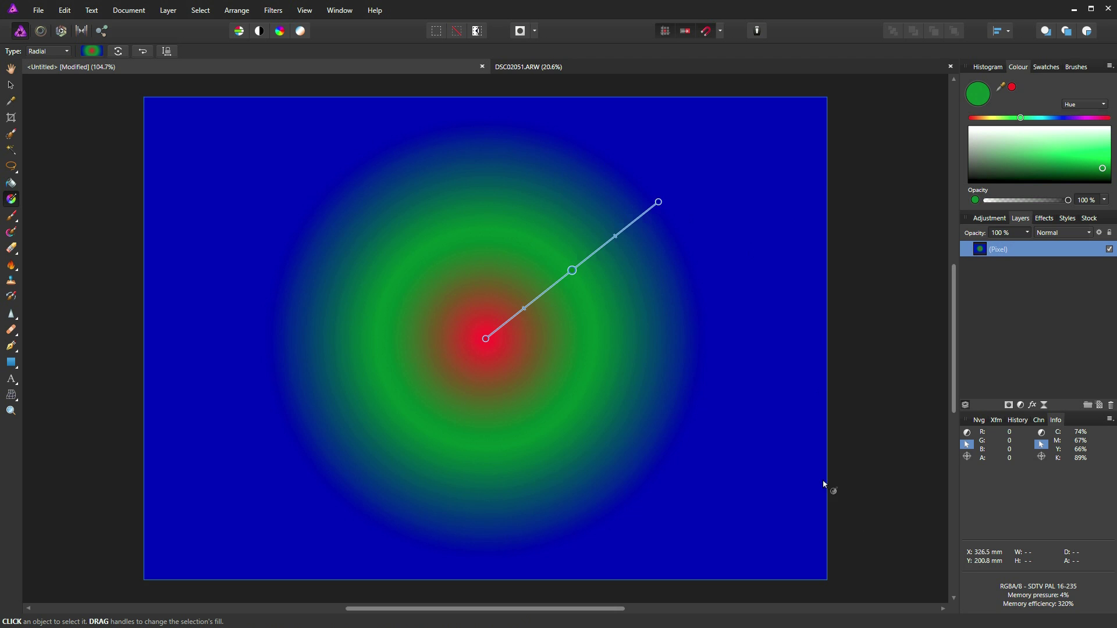
Add a bright magenta stop between the red centre and green, plus another stop widening the centre
{"action": "left_click", "coordinate": [536, 301]}
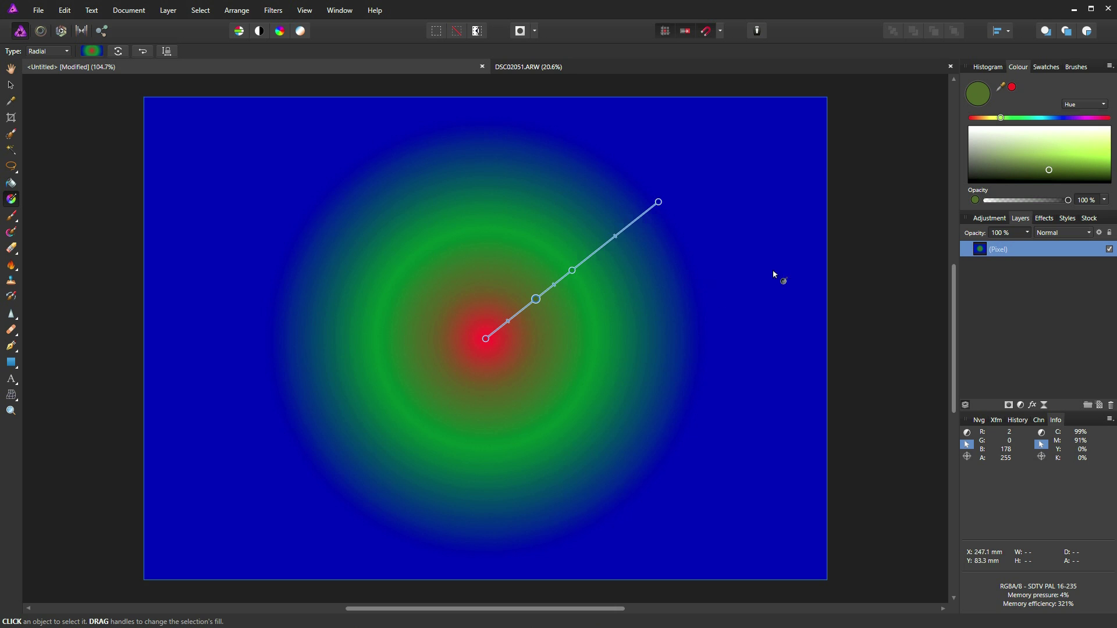
{"action": "left_click", "coordinate": [1087, 118]}
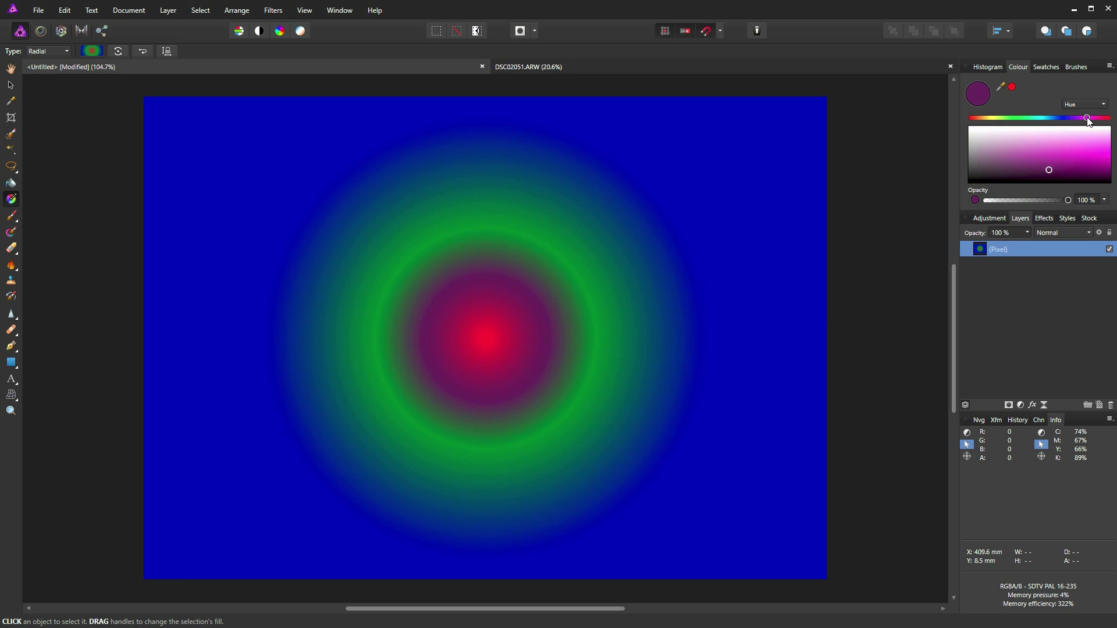
{"action": "left_click_drag", "start_coordinate": [1050, 173], "coordinate": [1111, 156]}
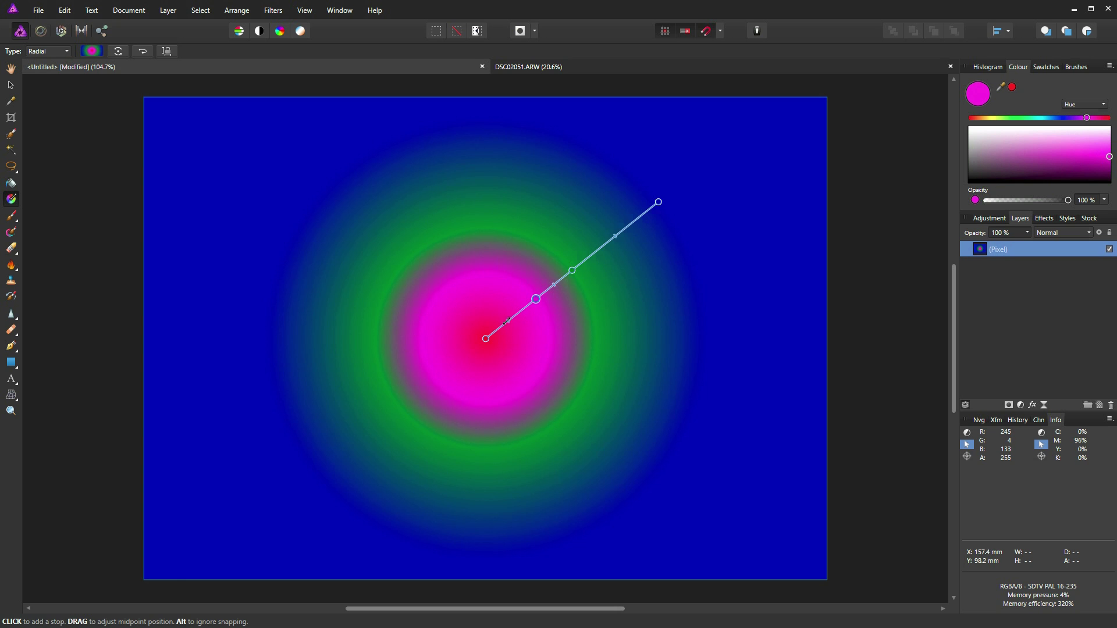
{"action": "left_click_drag", "start_coordinate": [507, 321], "coordinate": [526, 307]}
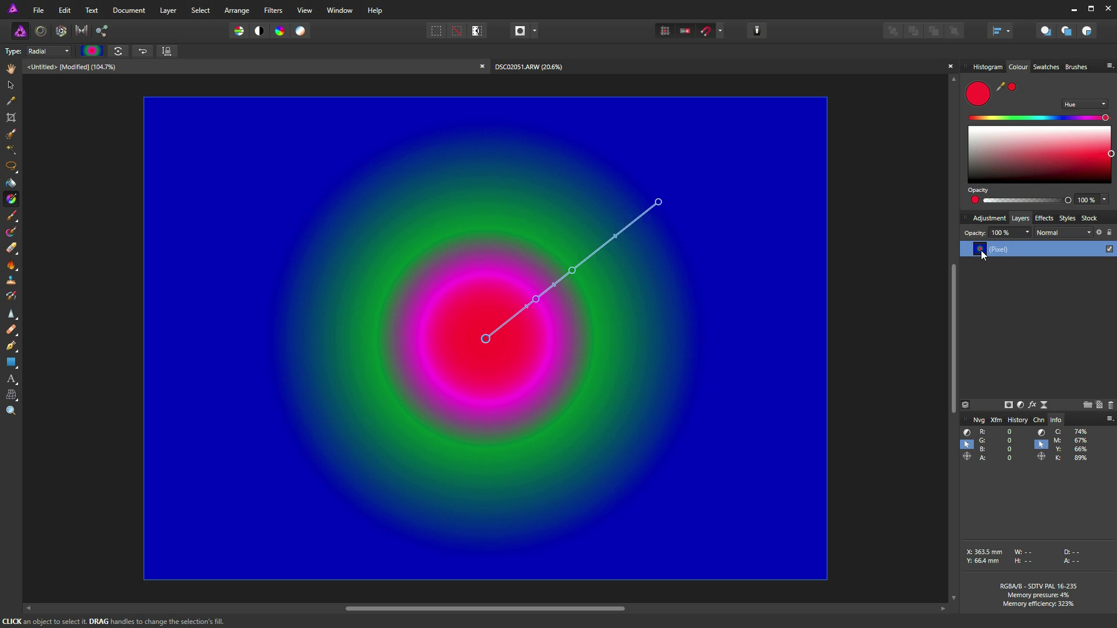
Replace the radial layer with a new pixel layer and draw a left-to-right Linear gradient
{"action": "left_click", "coordinate": [1111, 406]}
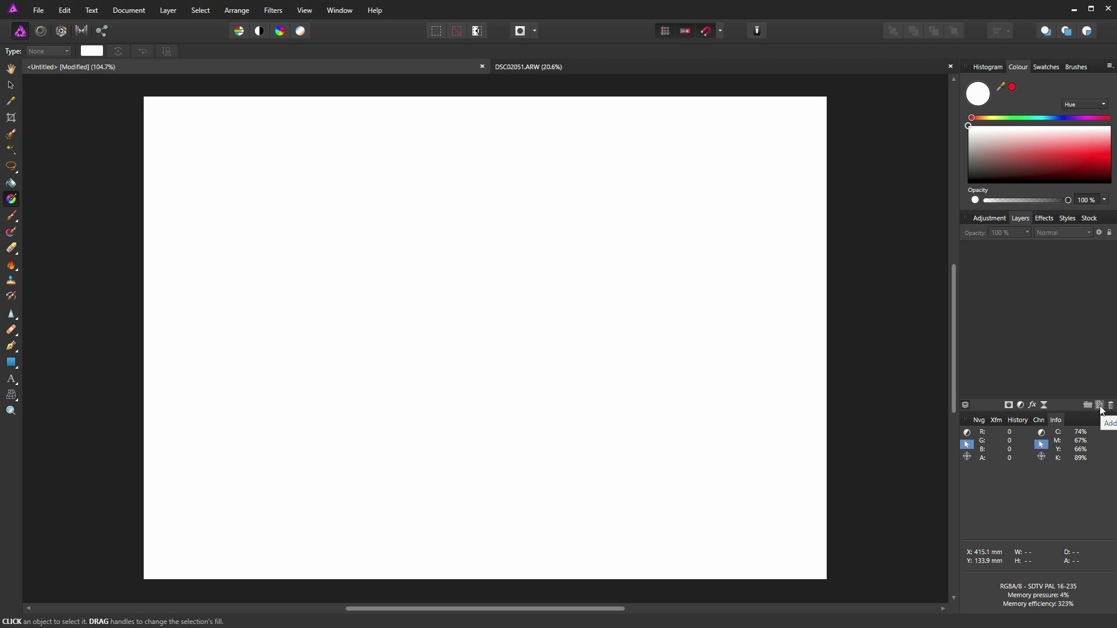
{"action": "left_click", "coordinate": [1100, 406]}
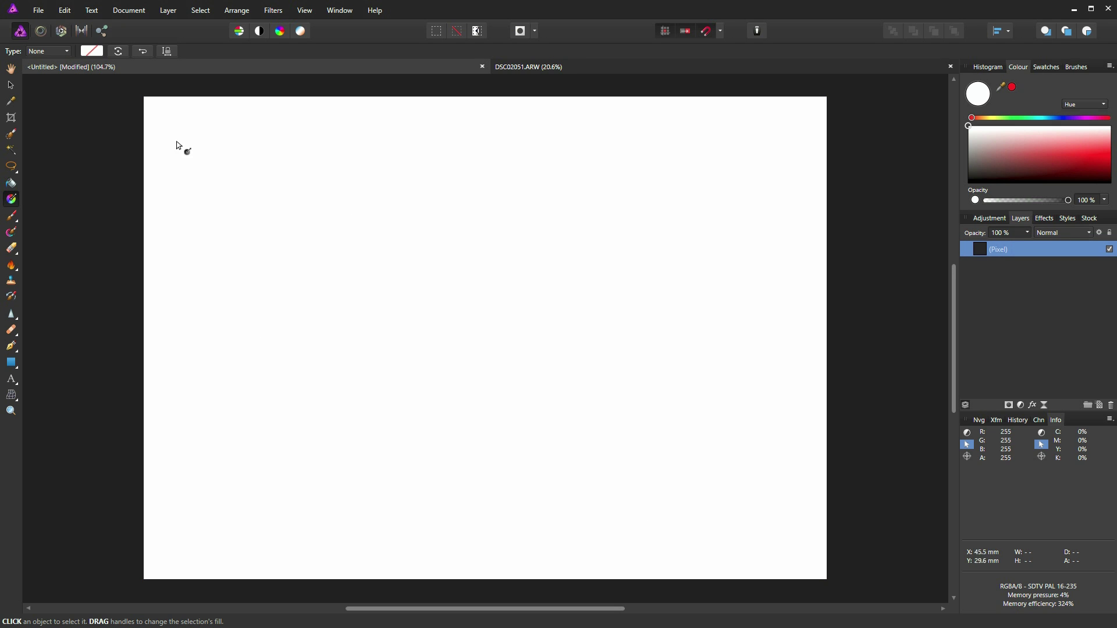
{"action": "left_click", "coordinate": [64, 51]}
{"action": "left_click", "coordinate": [48, 96]}
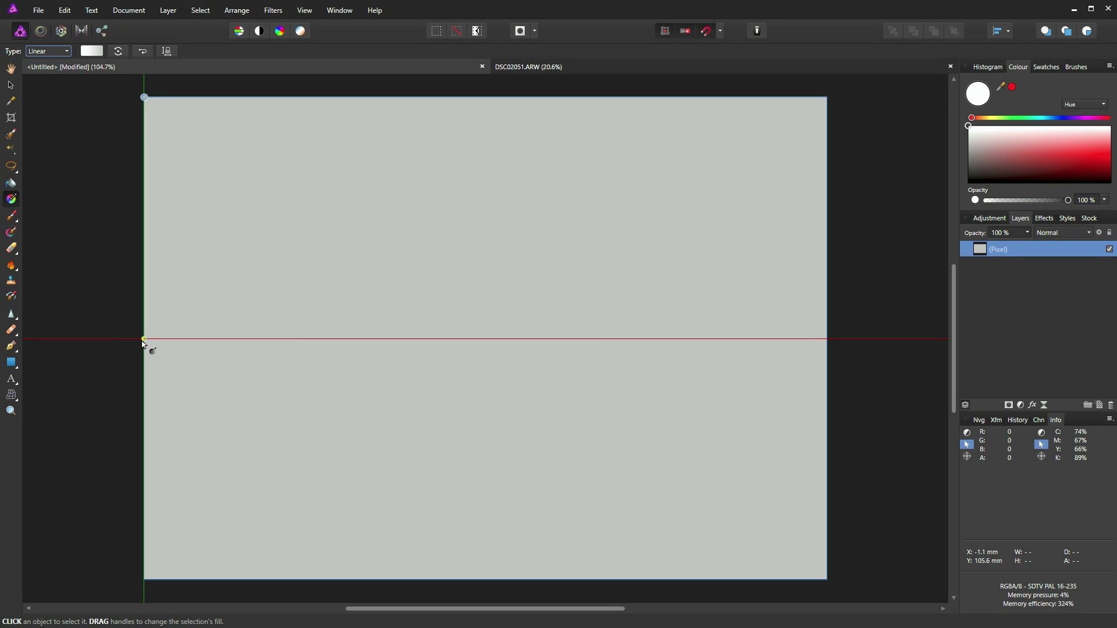
{"action": "left_click_drag", "start_coordinate": [144, 339], "coordinate": [828, 339]}
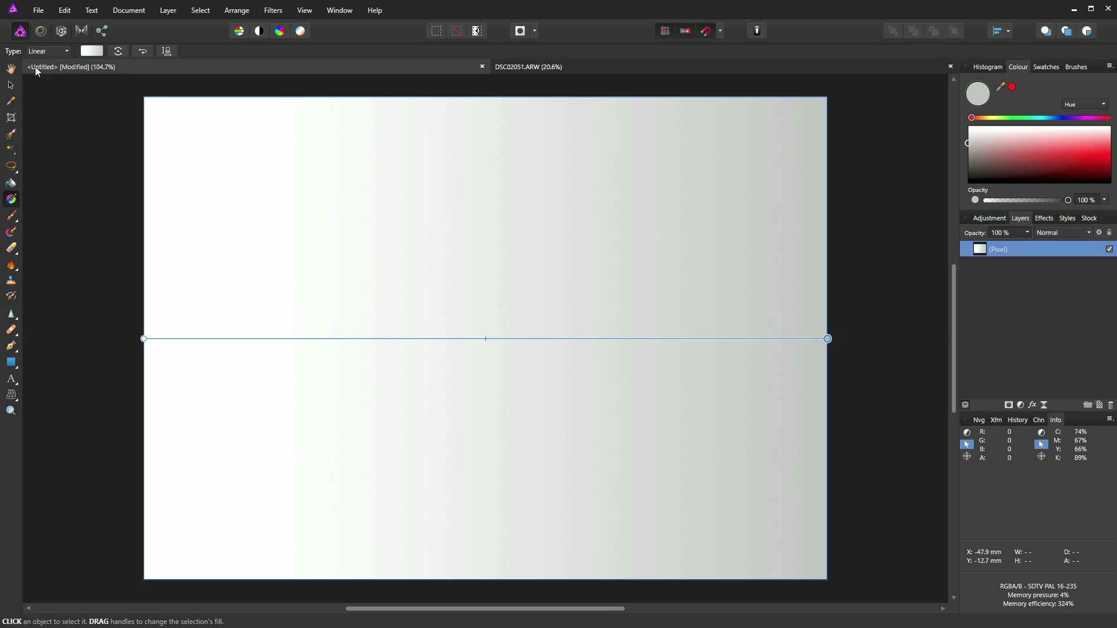
Test rotating and reversing the linear gradient, end white-on-left, and toggle Maintain fill aspect ratio
{"action": "left_click", "coordinate": [118, 51]}
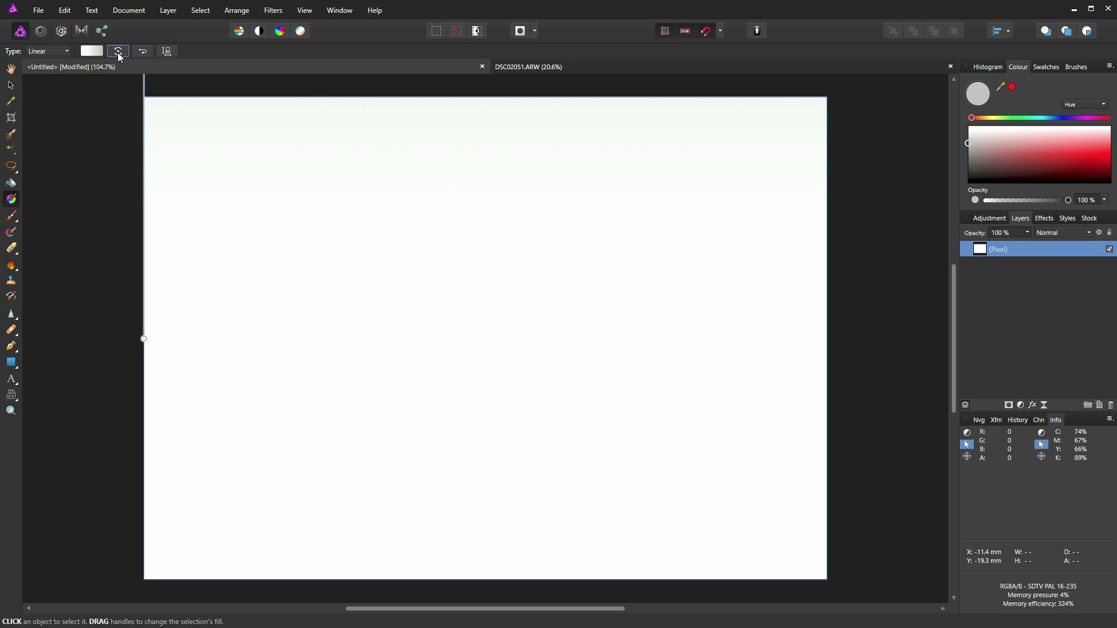
{"action": "left_click", "coordinate": [118, 53]}
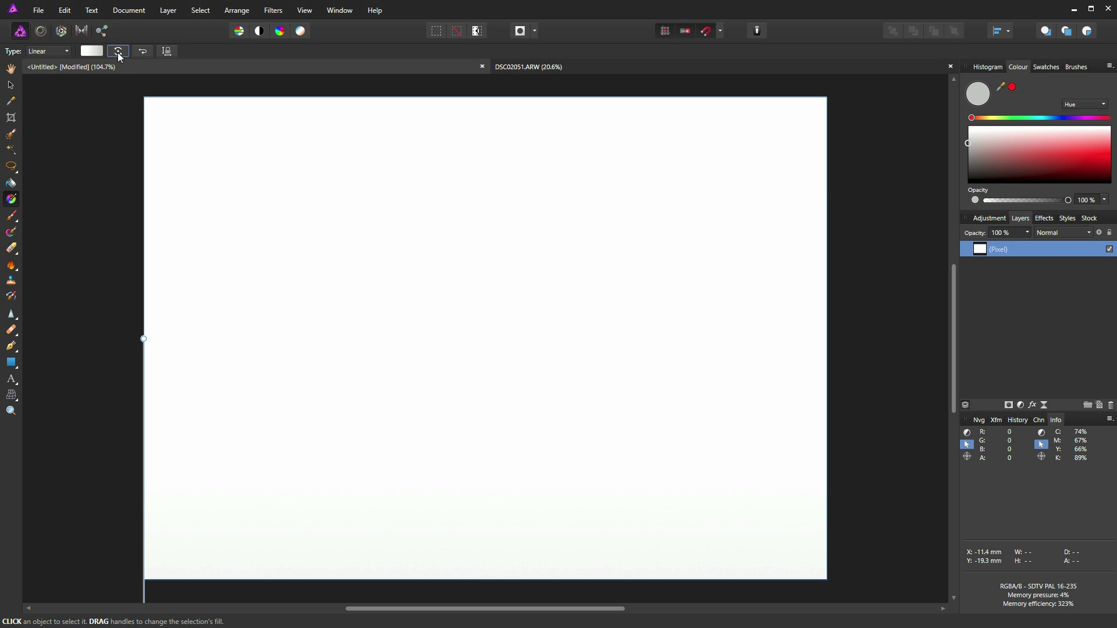
{"action": "left_click", "coordinate": [117, 53]}
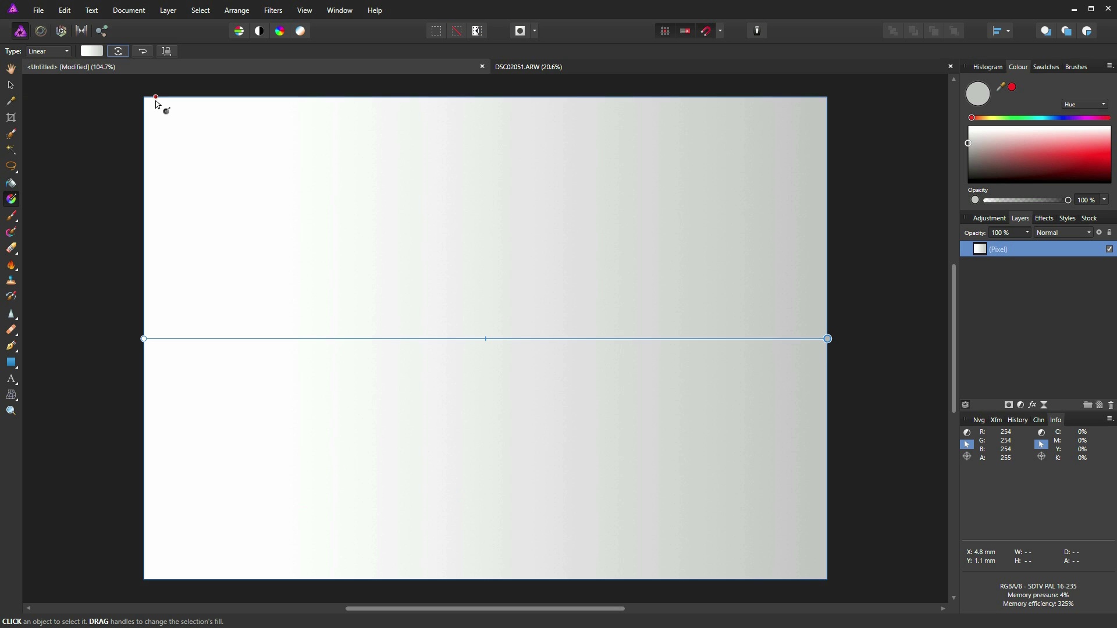
{"action": "left_click", "coordinate": [143, 52]}
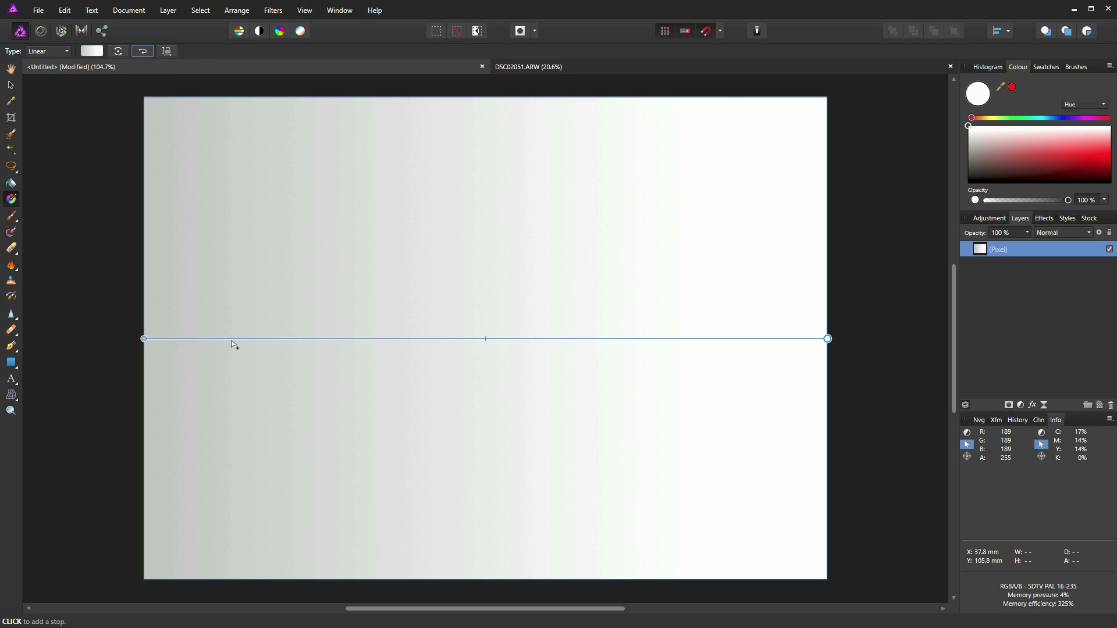
{"action": "left_click", "coordinate": [148, 53]}
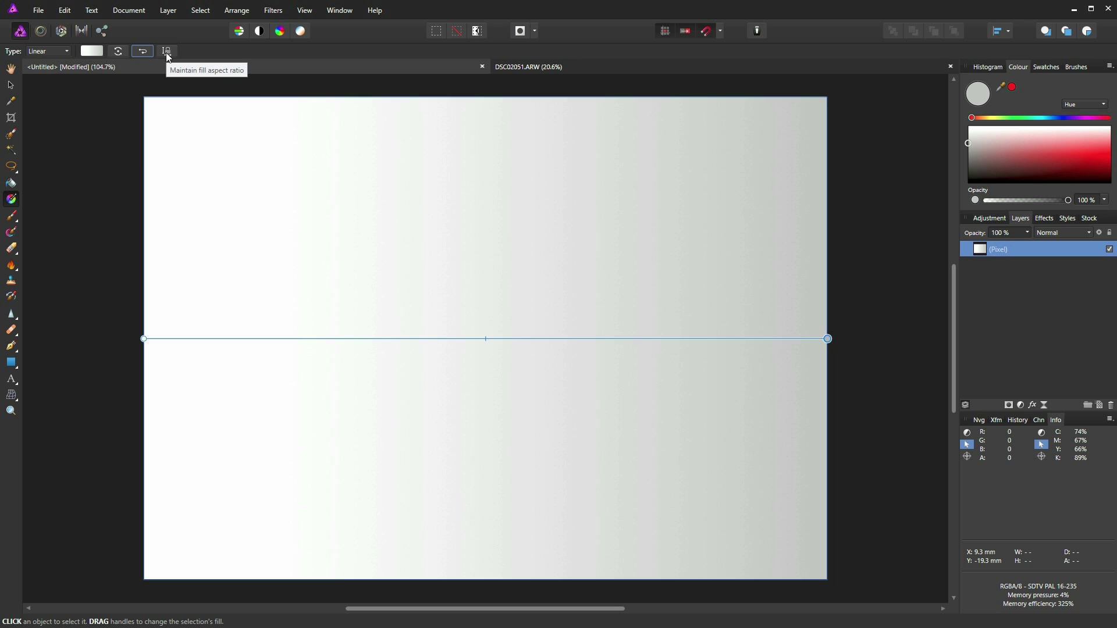
{"action": "left_click", "coordinate": [166, 53]}
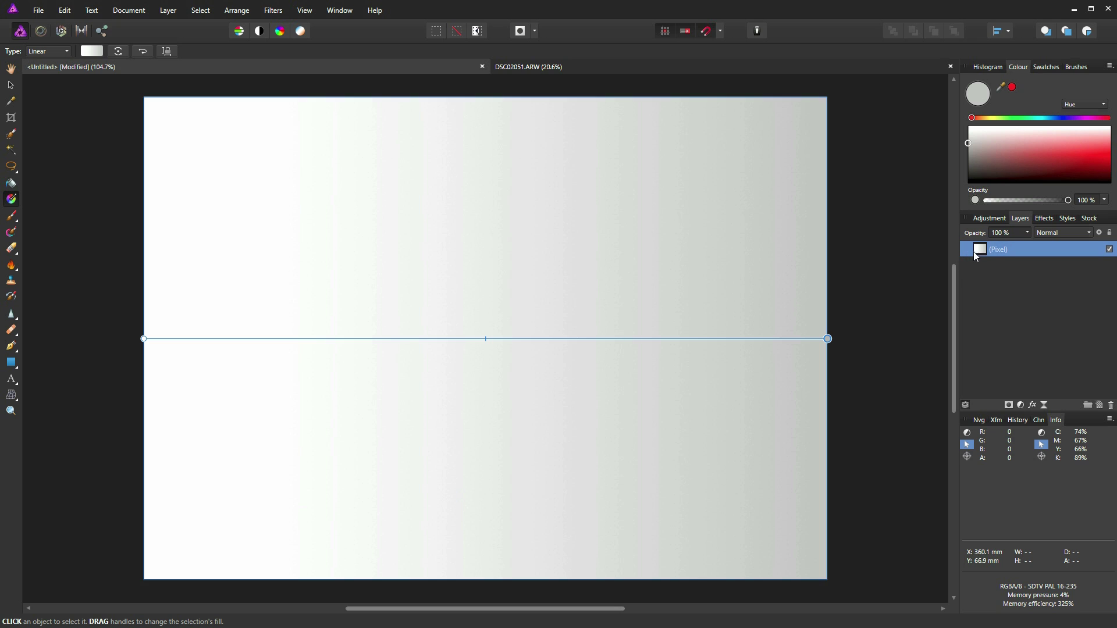
Remove the linear layer and draw an Elliptical gradient out from the canvas centre
{"action": "left_click", "coordinate": [1112, 406]}
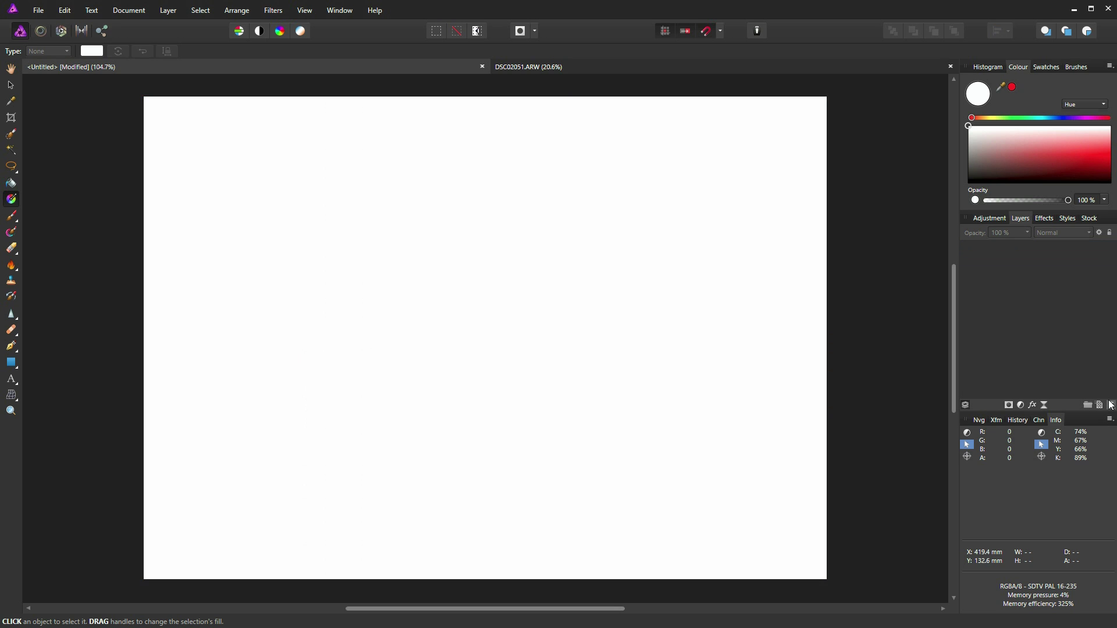
{"action": "left_click", "coordinate": [64, 51]}
{"action": "left_click", "coordinate": [52, 108]}
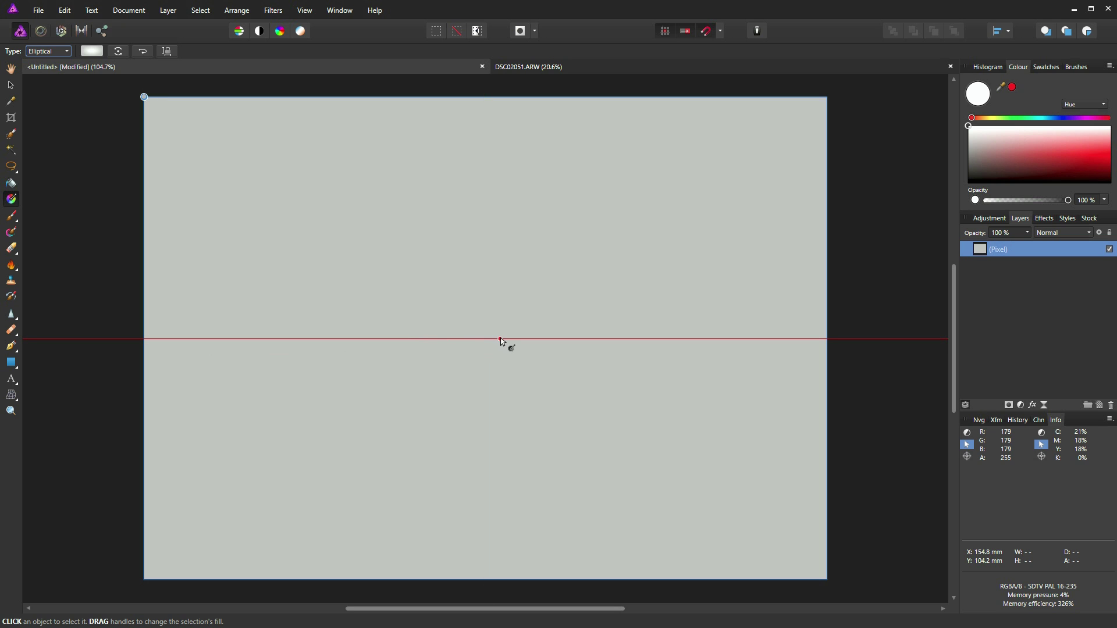
{"action": "left_click_drag", "start_coordinate": [486, 339], "coordinate": [759, 339]}
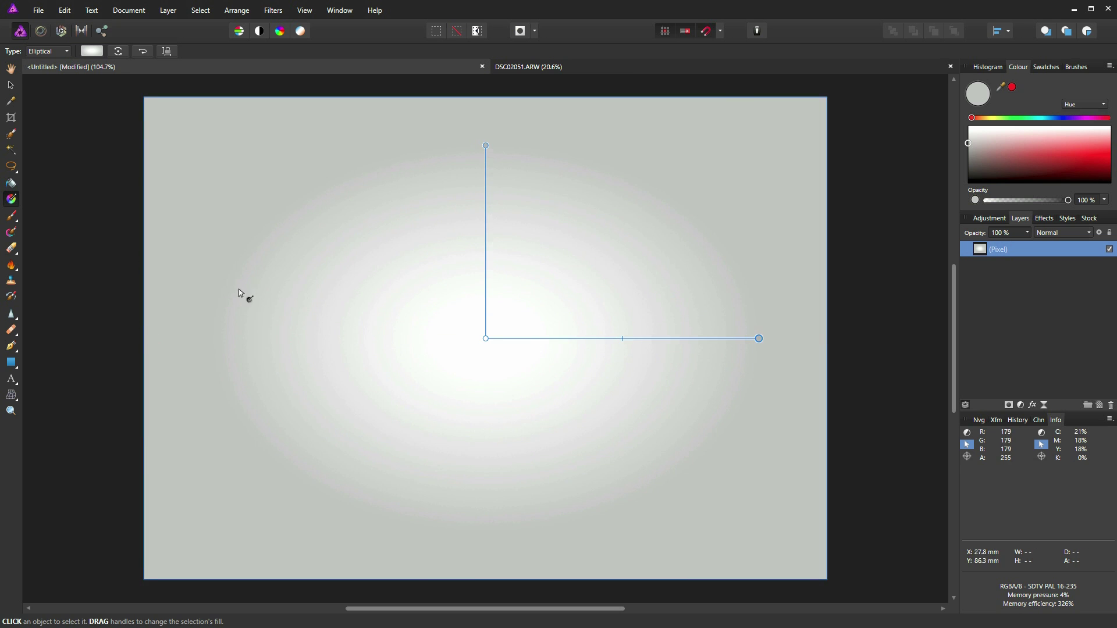
Recolour the gradient stops so the end stop is bright red
{"action": "left_click", "coordinate": [91, 52]}
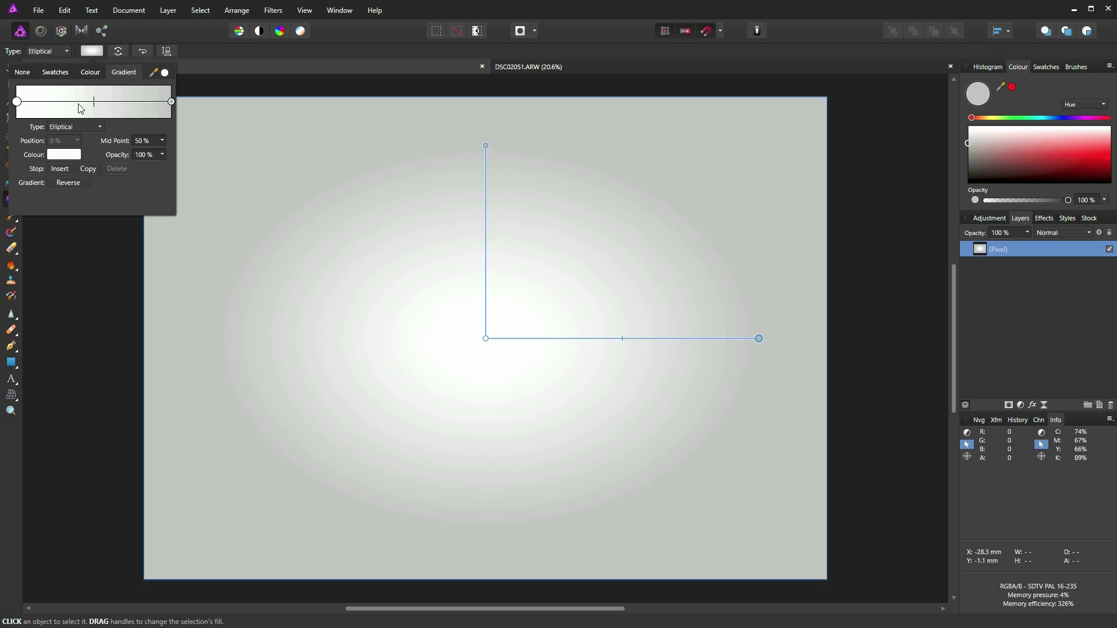
{"action": "left_click", "coordinate": [65, 156]}
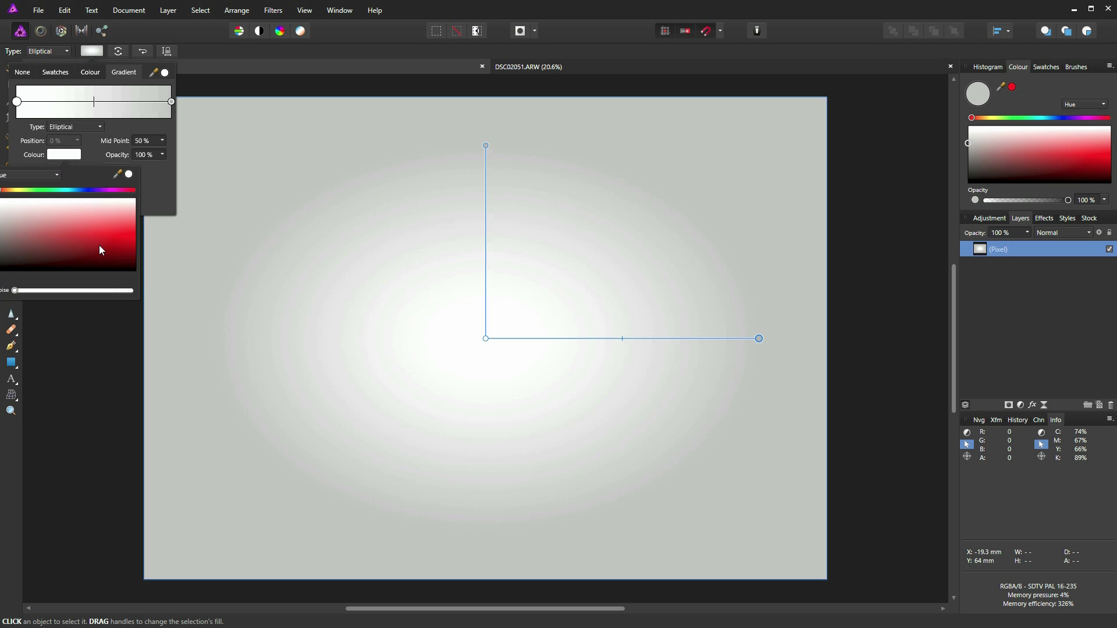
{"action": "left_click_drag", "start_coordinate": [99, 245], "coordinate": [1, 200]}
{"action": "left_click", "coordinate": [172, 101]}
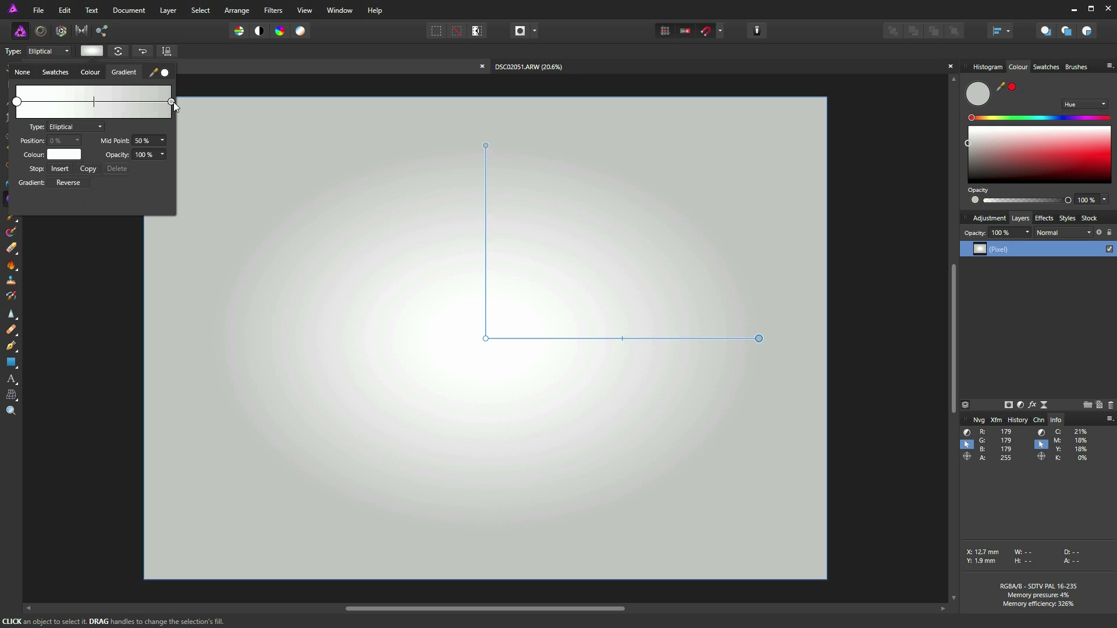
{"action": "left_click", "coordinate": [65, 154]}
{"action": "left_click_drag", "start_coordinate": [99, 215], "coordinate": [138, 243]}
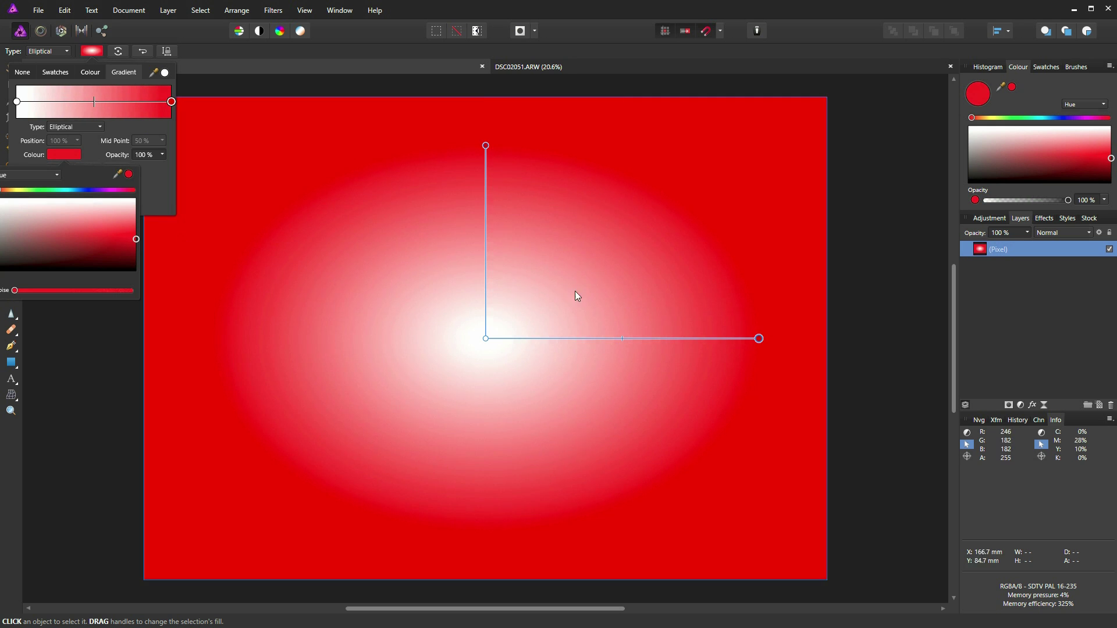
Drag the elliptical gradient's end handle inward to narrow the white oval
{"action": "left_click", "coordinate": [759, 340]}
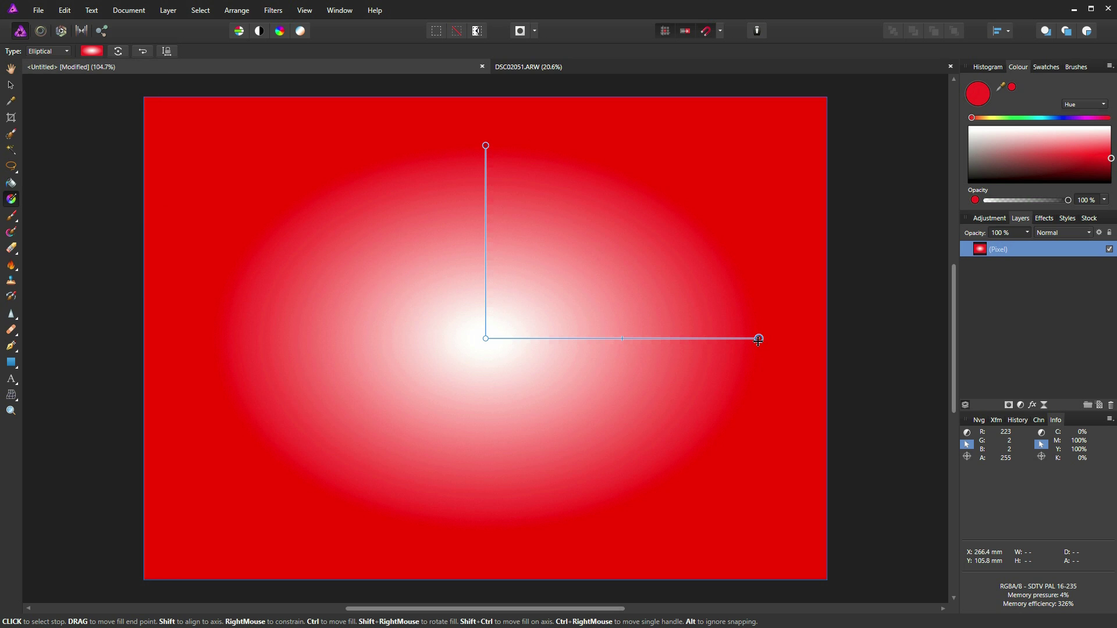
{"action": "left_click_drag", "start_coordinate": [759, 340], "coordinate": [811, 339]}
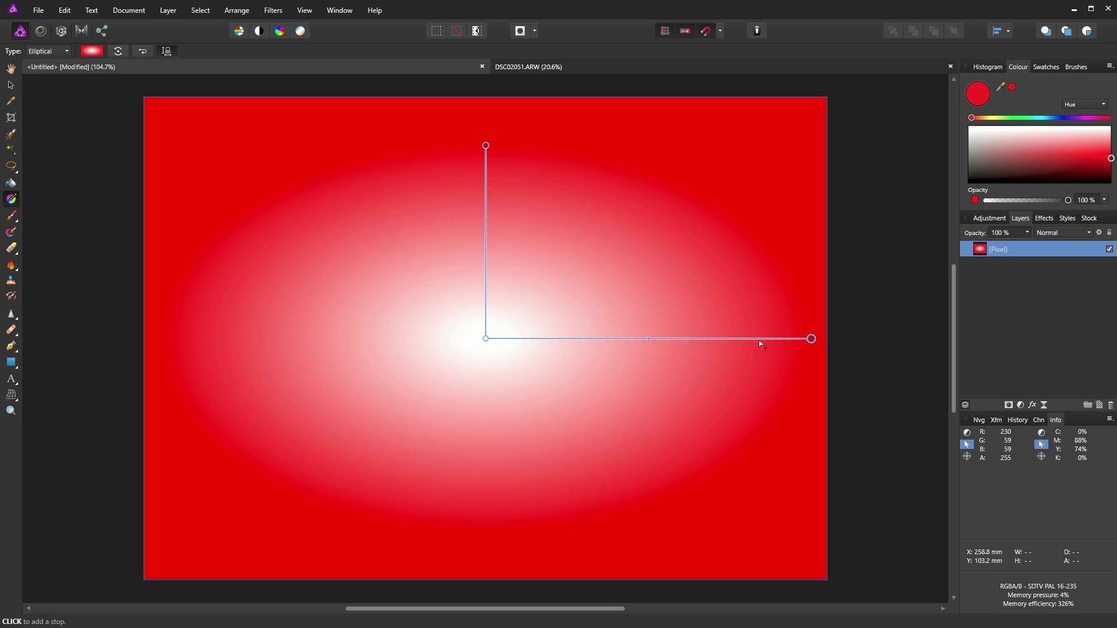
{"action": "left_click_drag", "start_coordinate": [811, 339], "coordinate": [706, 339]}
Rotate the gradient a full turn and reverse it twice, ending with white centre and red edges
{"action": "left_click", "coordinate": [120, 53]}
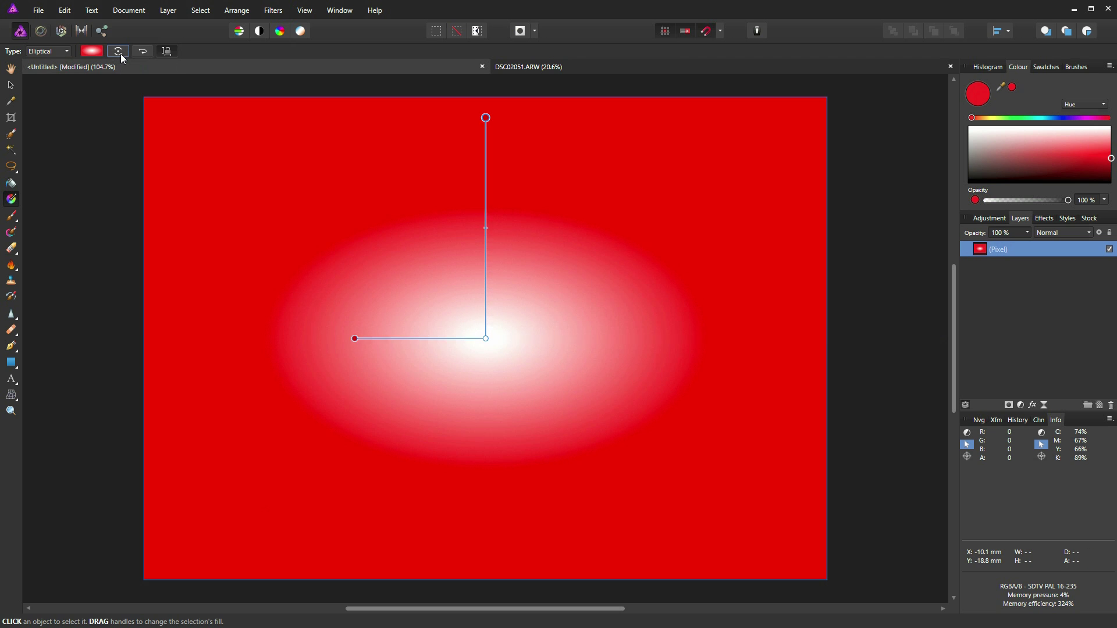
{"action": "left_click", "coordinate": [120, 54]}
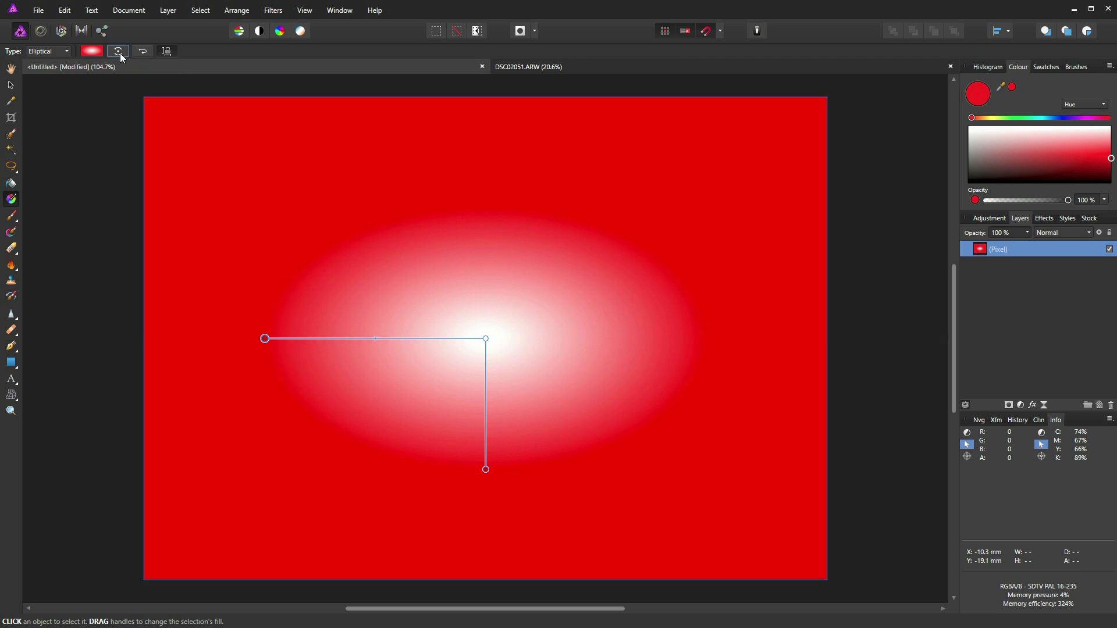
{"action": "left_click", "coordinate": [120, 53]}
{"action": "left_click", "coordinate": [120, 54]}
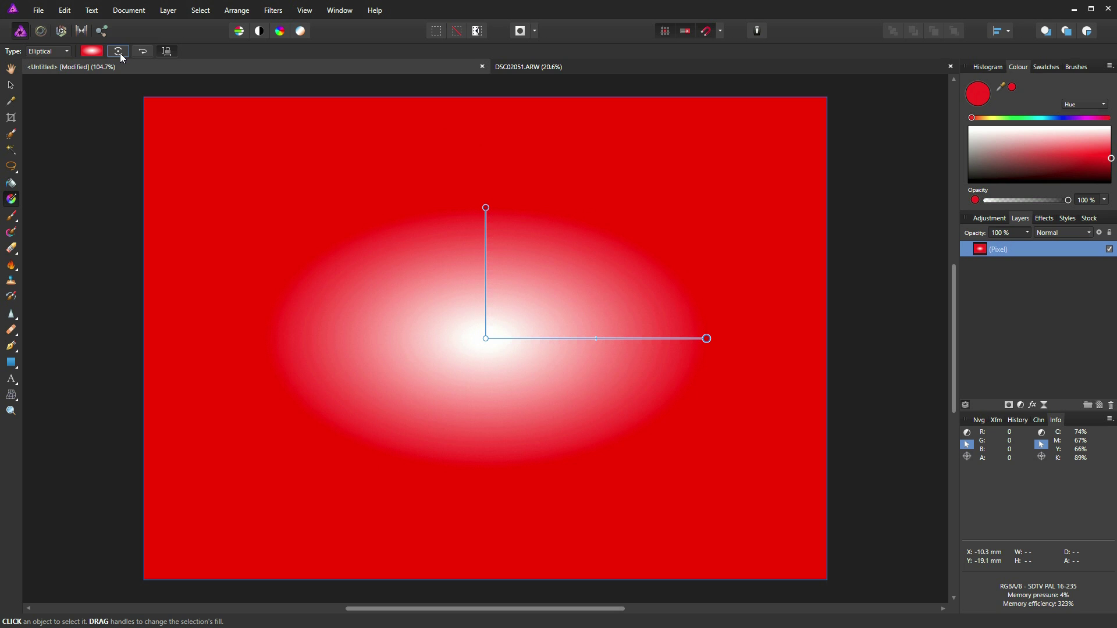
{"action": "left_click", "coordinate": [143, 52]}
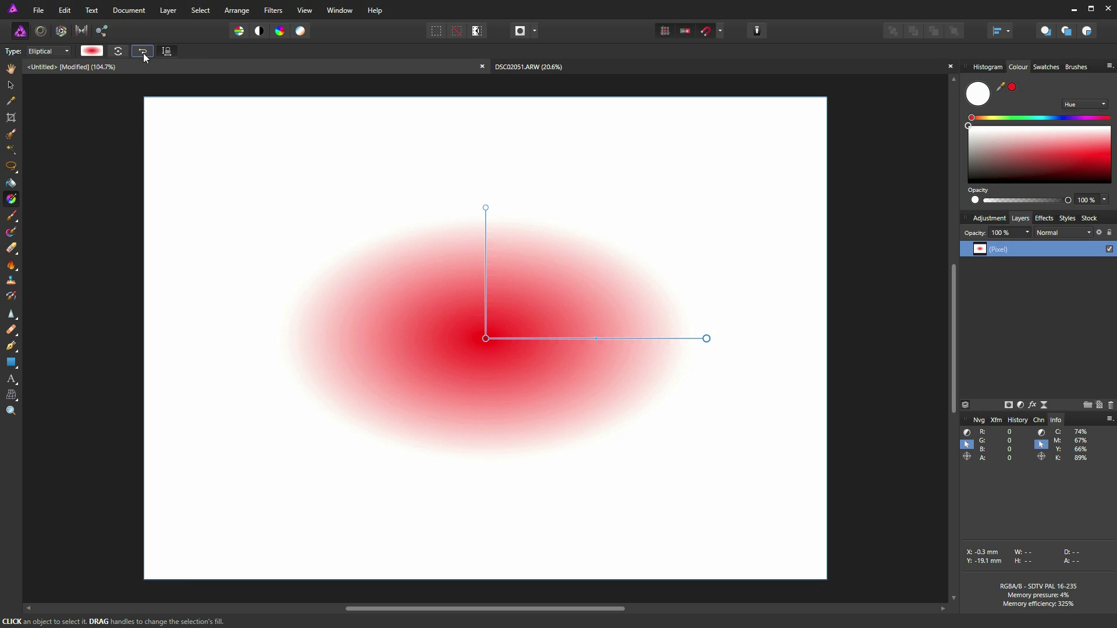
{"action": "left_click", "coordinate": [145, 55]}
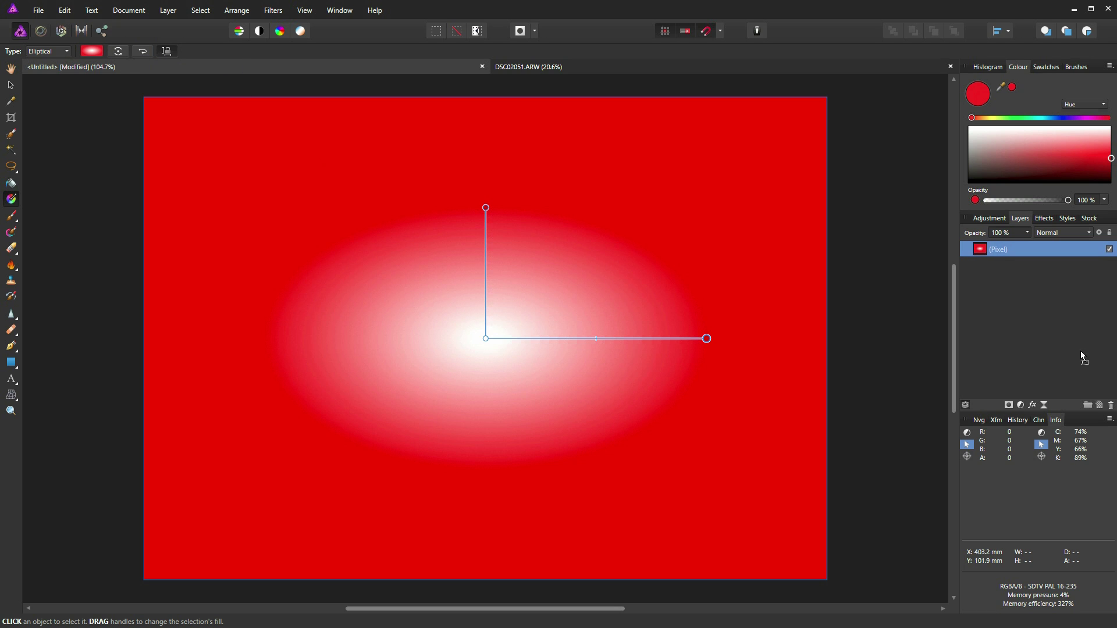
Replace the layer with a new pixel layer and give it a Bitmap fill from IMG_0795.jpg
{"action": "left_click", "coordinate": [1111, 405]}
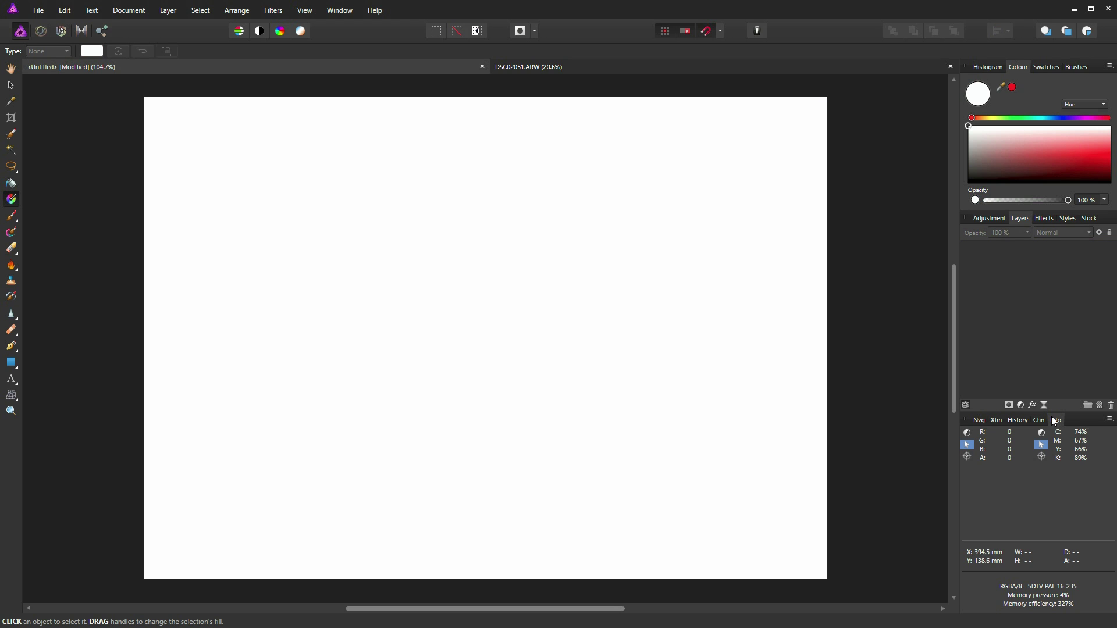
{"action": "left_click", "coordinate": [1100, 406]}
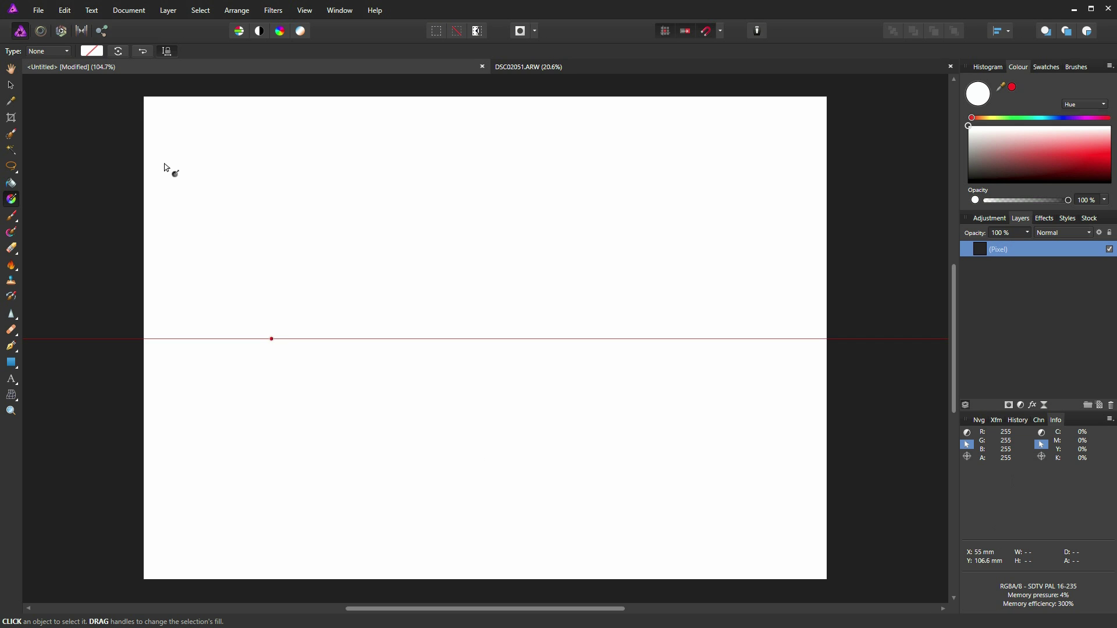
{"action": "left_click", "coordinate": [66, 54]}
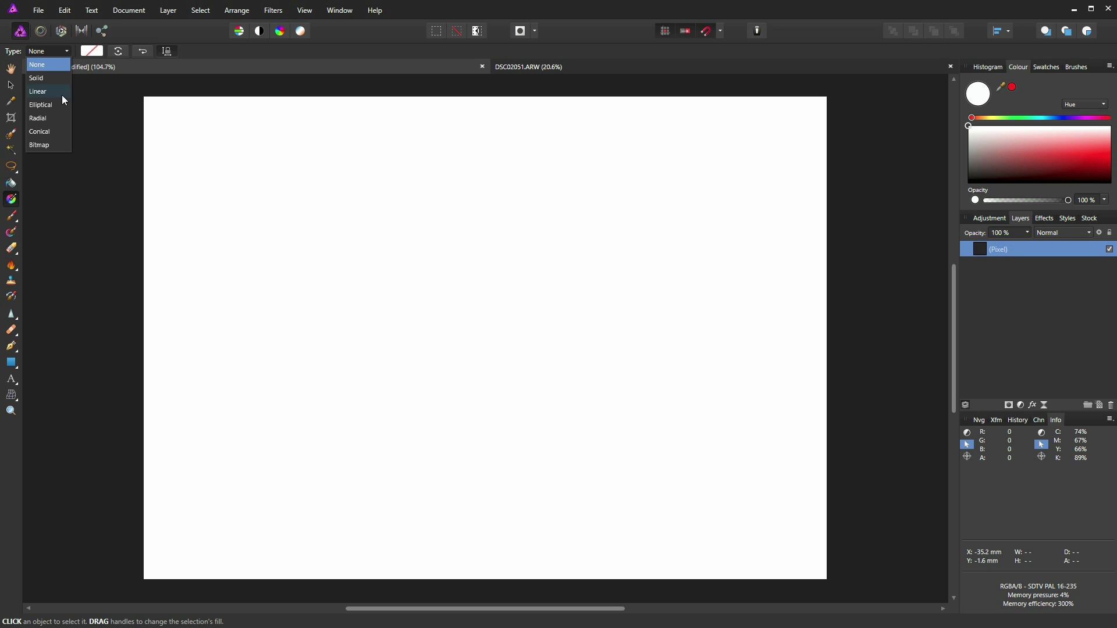
{"action": "left_click", "coordinate": [47, 143]}
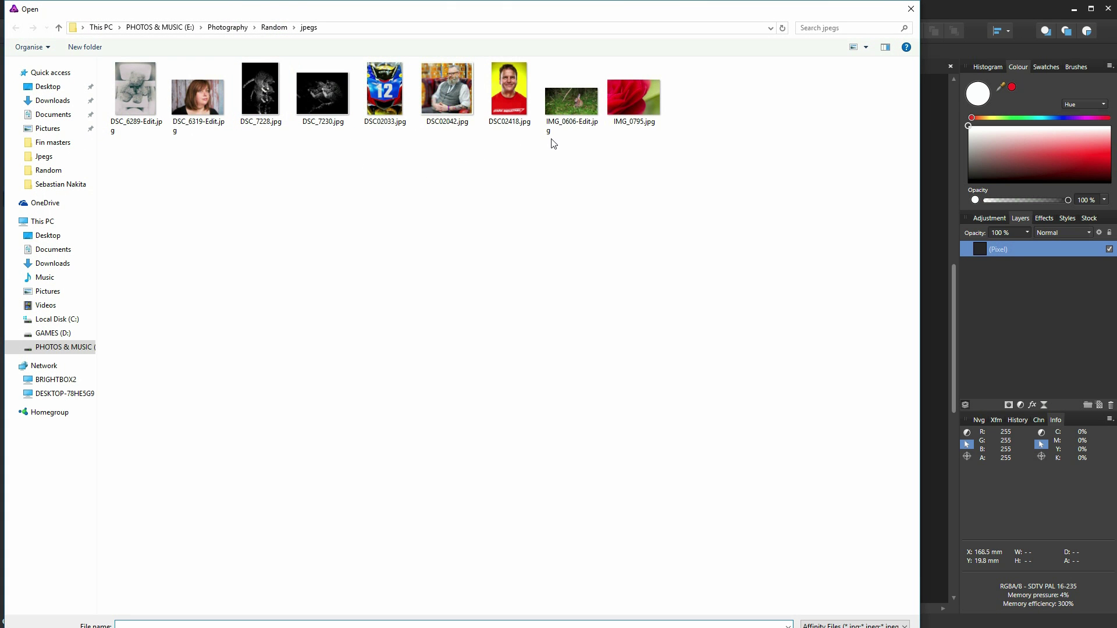
{"action": "double_click", "coordinate": [641, 96]}
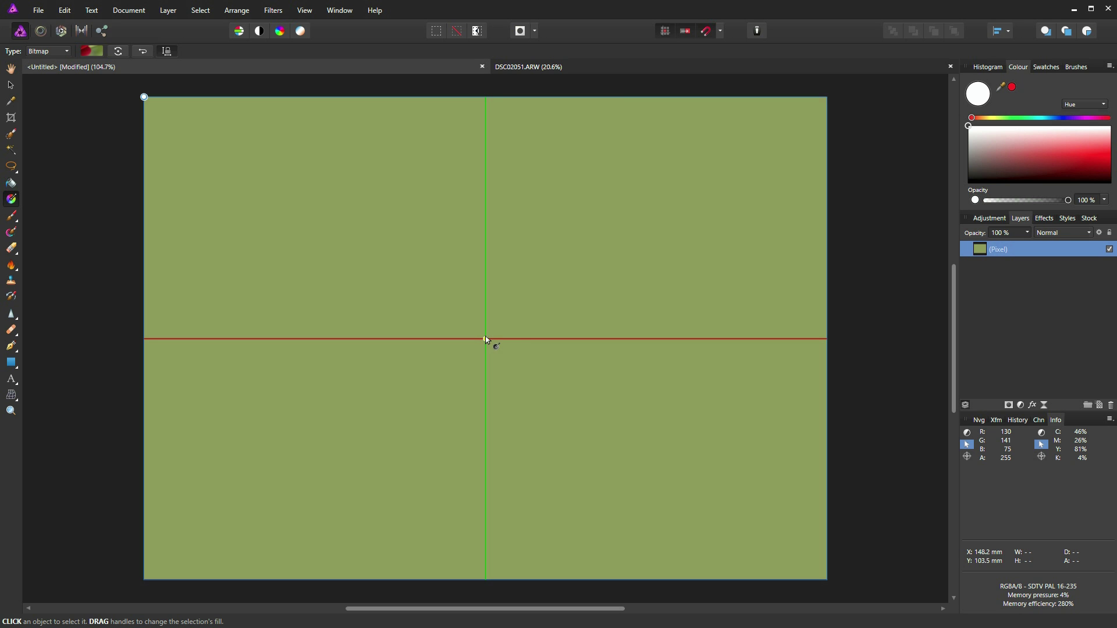
Stretch and rotate the bitmap fill, cycling it through 90-degree rotations and reversing it
{"action": "left_click_drag", "start_coordinate": [487, 339], "coordinate": [650, 272]}
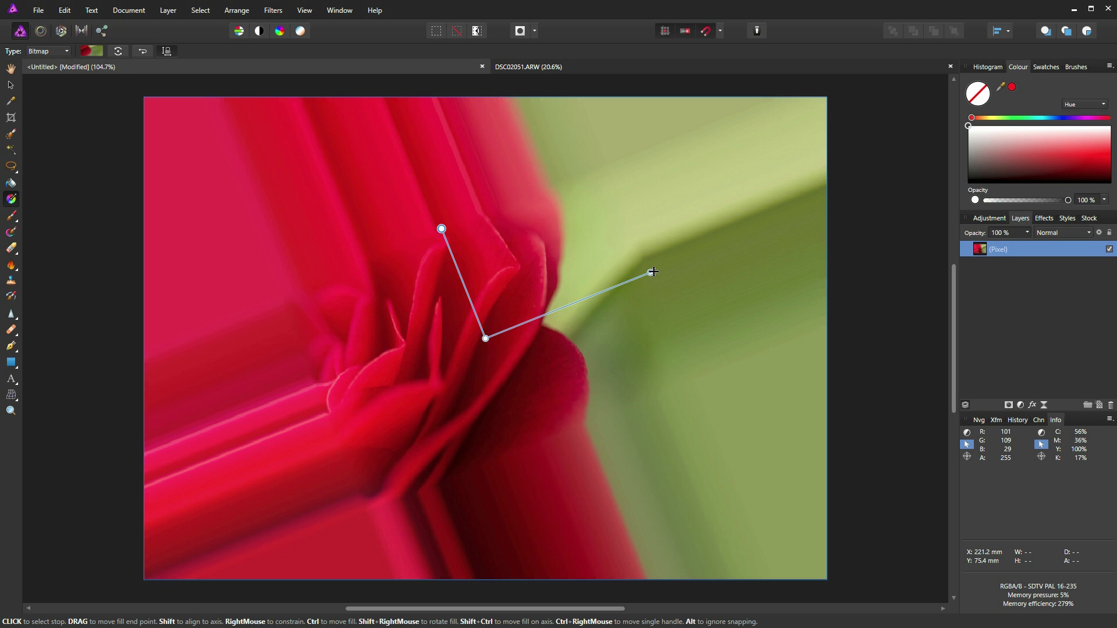
{"action": "left_click_drag", "start_coordinate": [652, 272], "coordinate": [679, 334]}
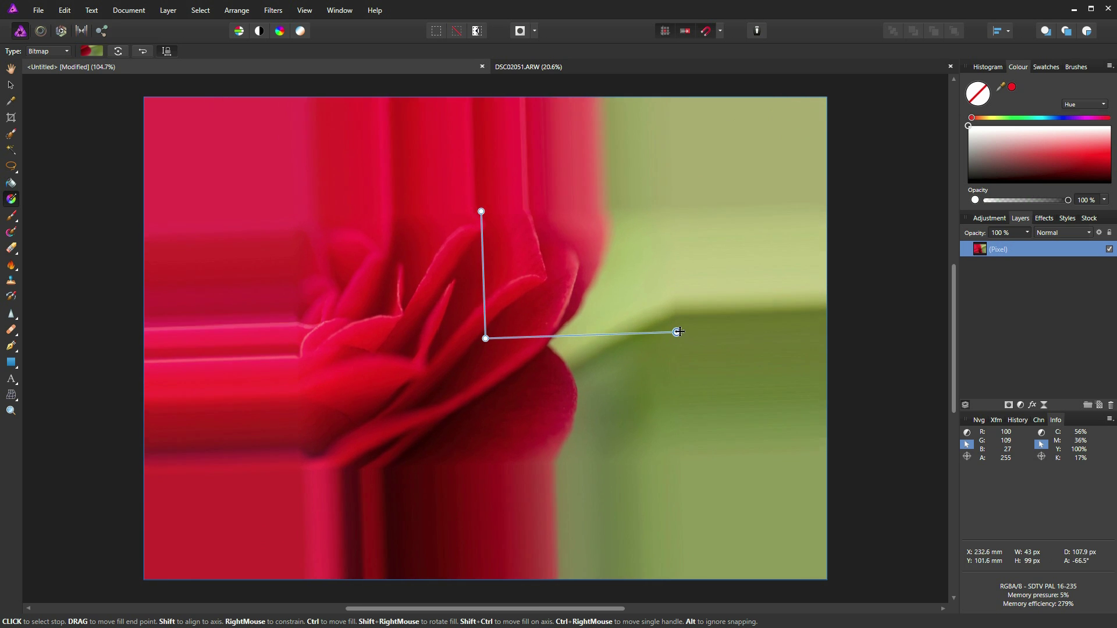
{"action": "left_click", "coordinate": [124, 52]}
{"action": "left_click", "coordinate": [125, 52]}
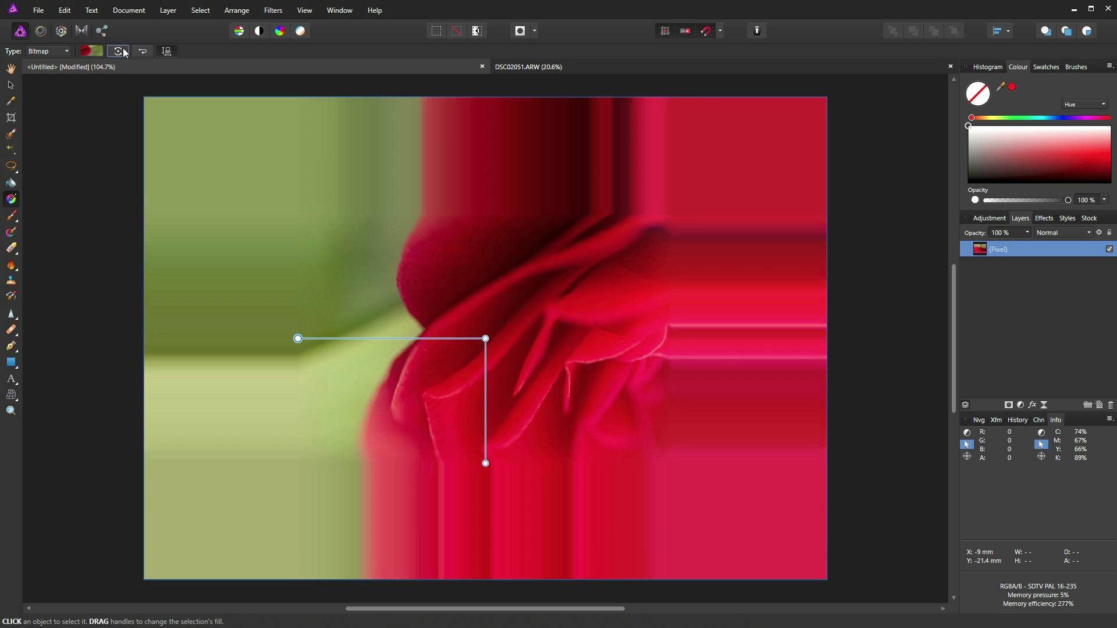
{"action": "left_click", "coordinate": [125, 52]}
{"action": "left_click", "coordinate": [124, 53]}
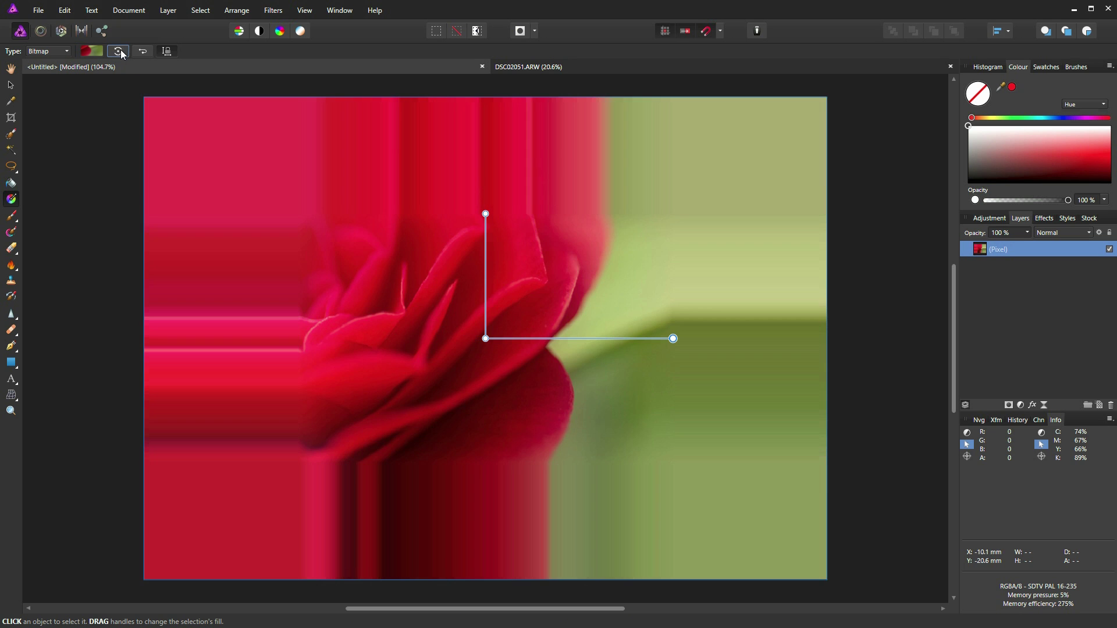
{"action": "left_click", "coordinate": [145, 53]}
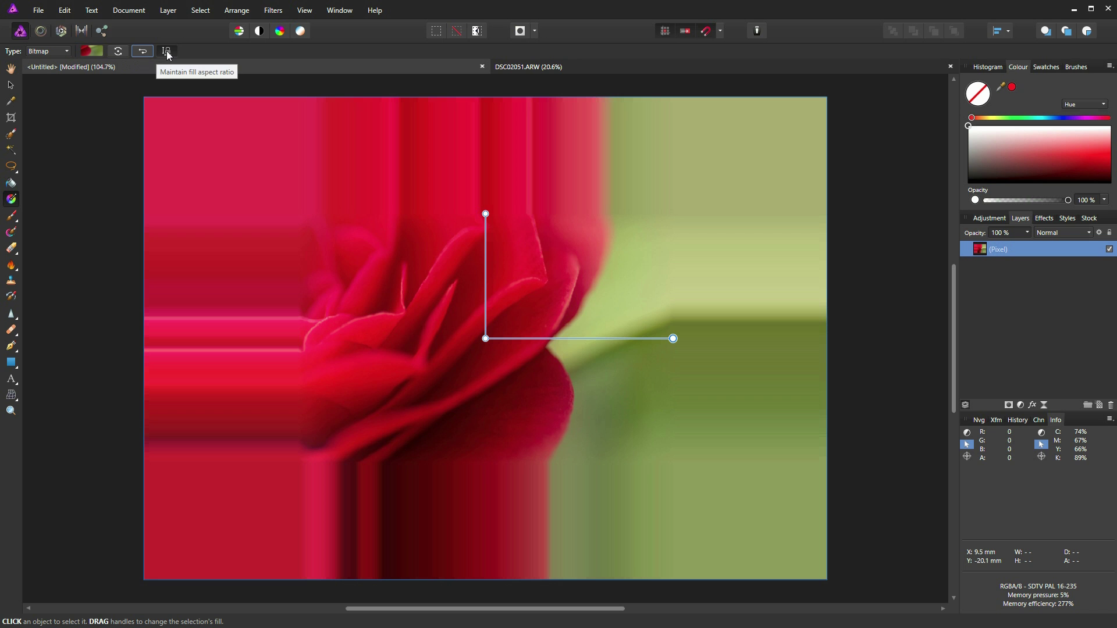
Fine-tune the bitmap fill's horizontal stretch with its end handle
{"action": "left_click_drag", "start_coordinate": [673, 340], "coordinate": [700, 338]}
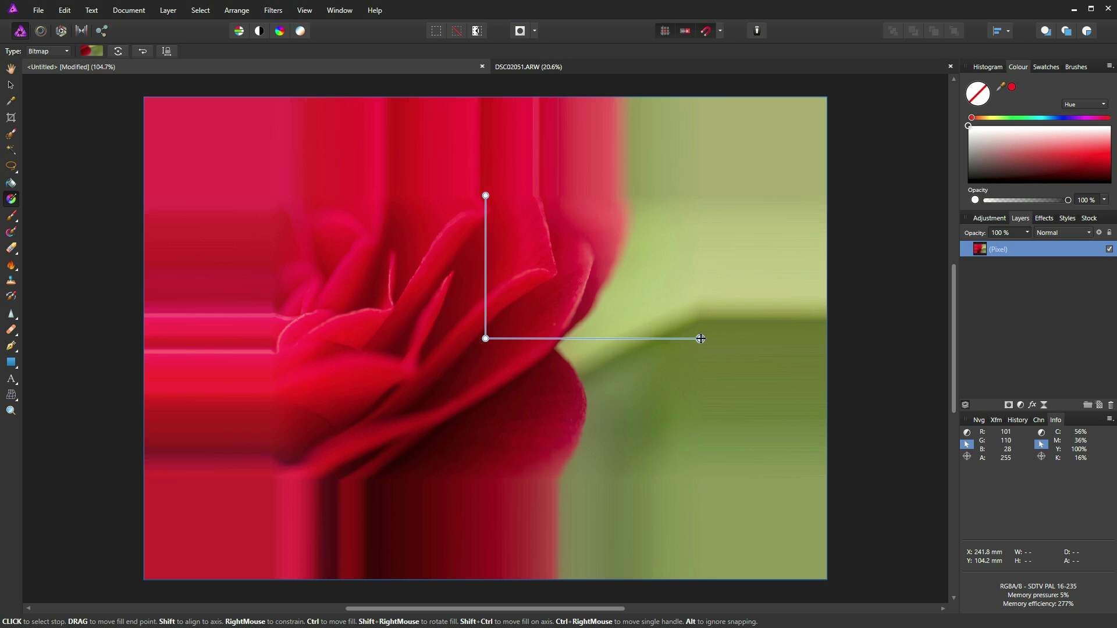
{"action": "left_click_drag", "start_coordinate": [701, 338], "coordinate": [660, 341]}
{"action": "mouse_move", "coordinate": [644, 339]}
{"action": "left_mouse_down"}
{"action": "mouse_move", "coordinate": [608, 339]}
{"action": "mouse_move", "coordinate": [702, 341]}
{"action": "mouse_move", "coordinate": [650, 341]}
{"action": "left_mouse_up"}
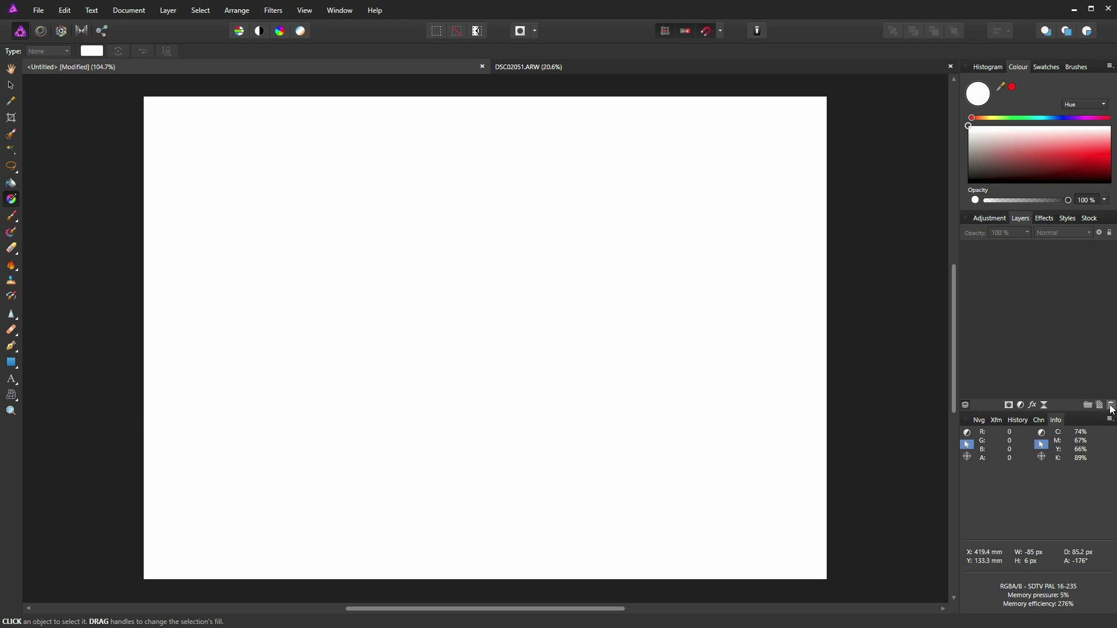
Delete the bitmap-filled layer and switch to the DSC02051.ARW document
{"action": "left_click", "coordinate": [1110, 405]}
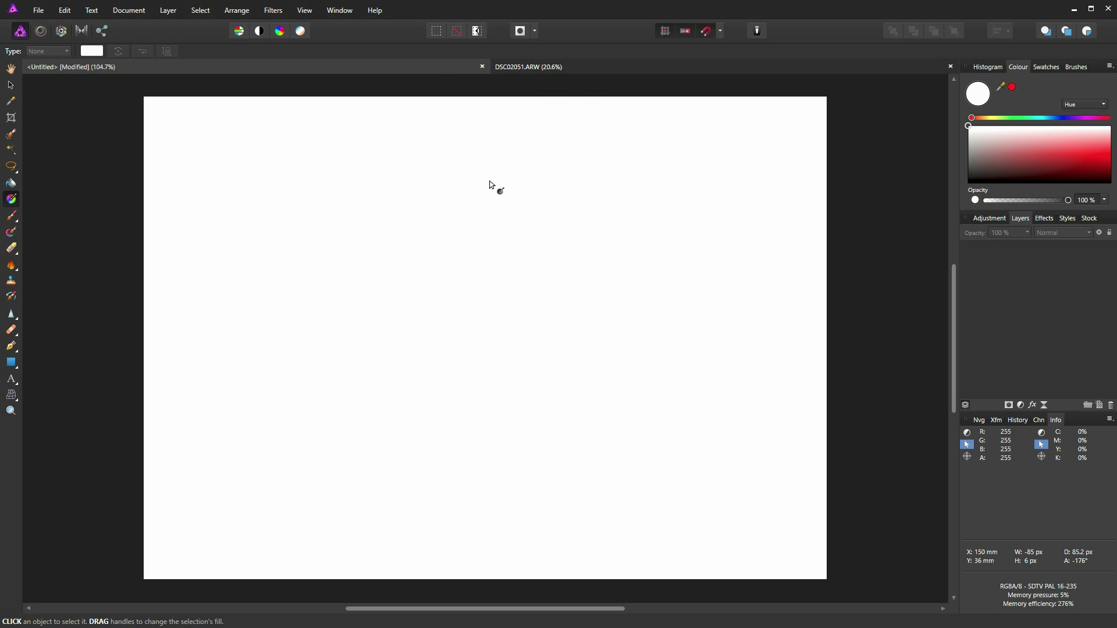
{"action": "left_click", "coordinate": [557, 66]}
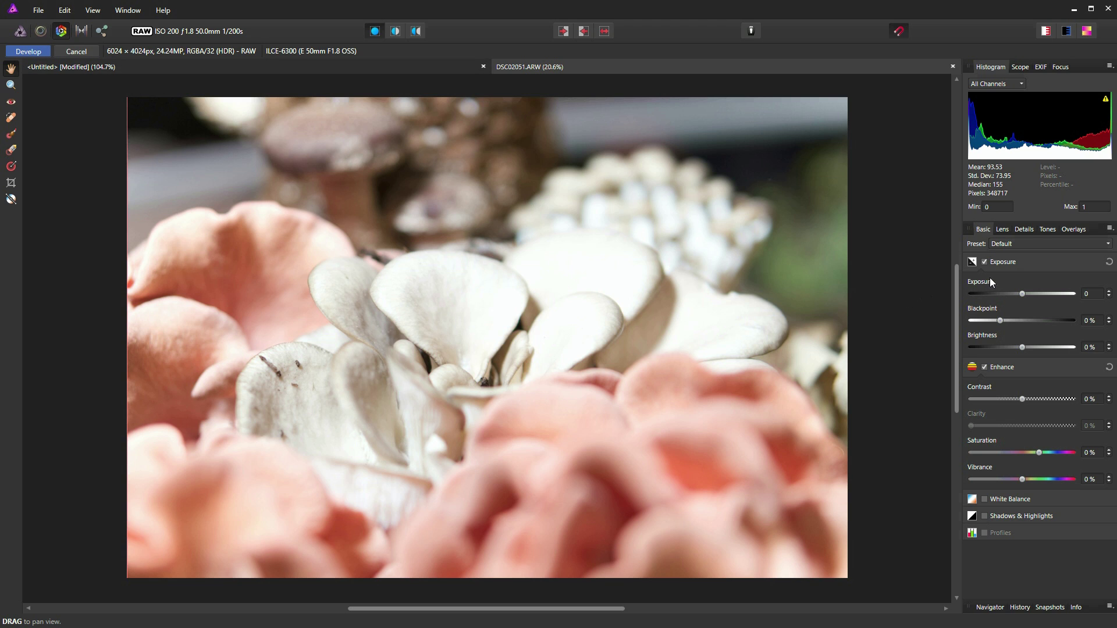
Add a gradient overlay running from the top of the mushroom photo downward
{"action": "left_click", "coordinate": [1073, 228]}
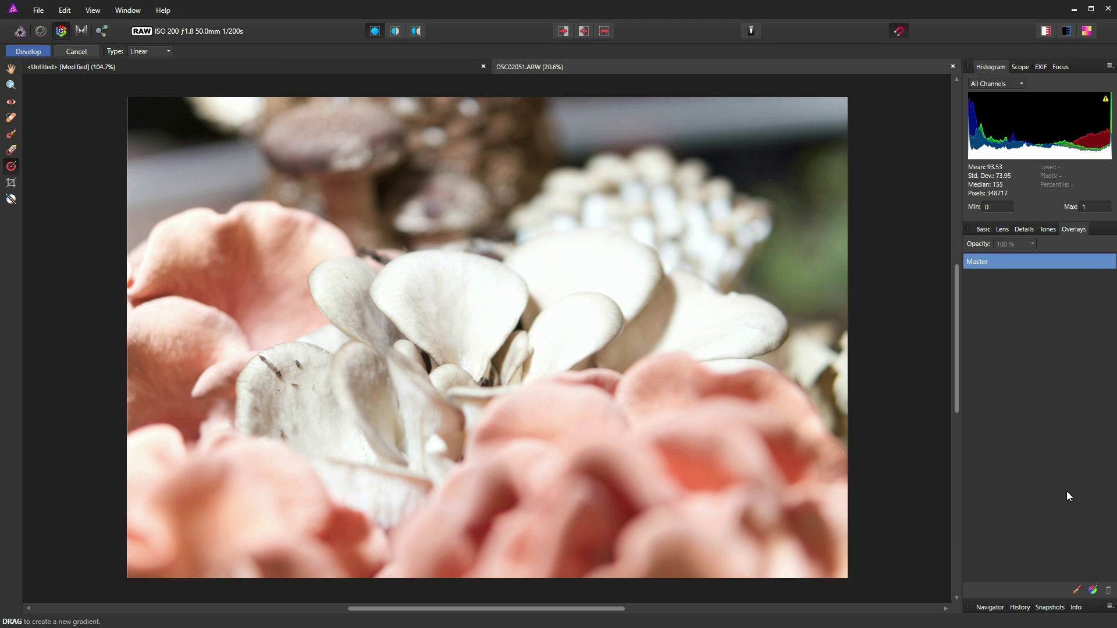
{"action": "left_click", "coordinate": [1093, 591]}
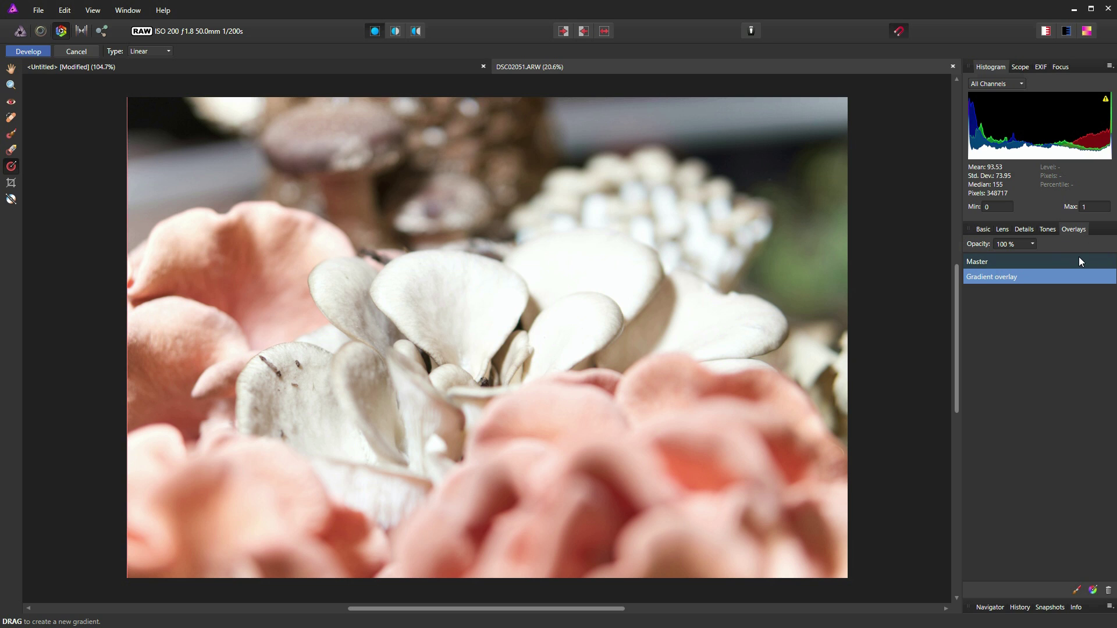
{"action": "left_click", "coordinate": [984, 230]}
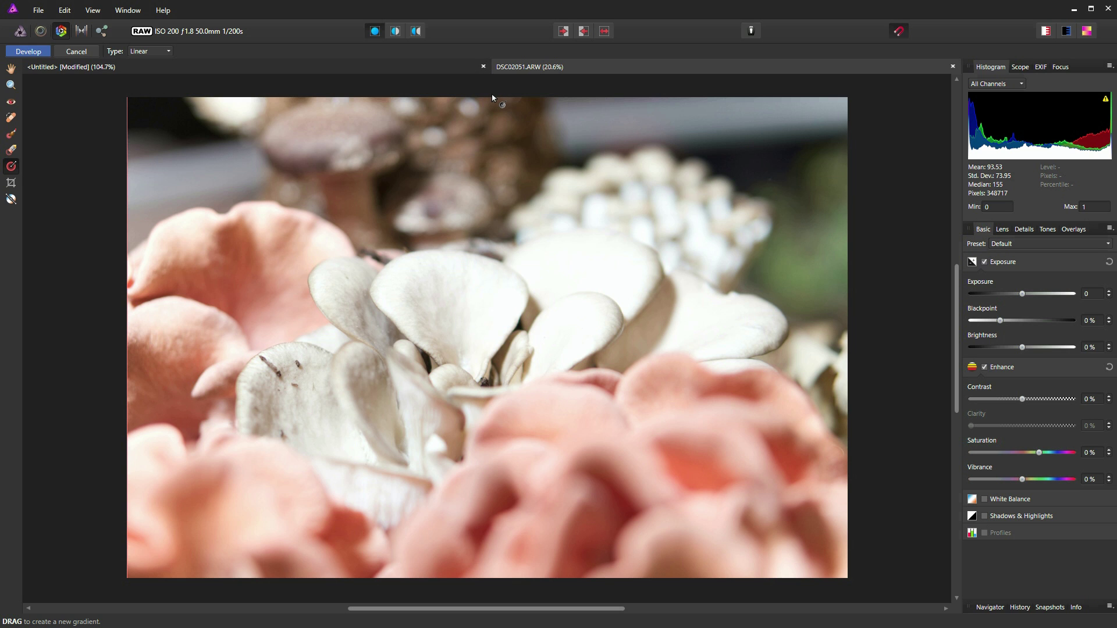
{"action": "left_click_drag", "start_coordinate": [492, 95], "coordinate": [490, 575]}
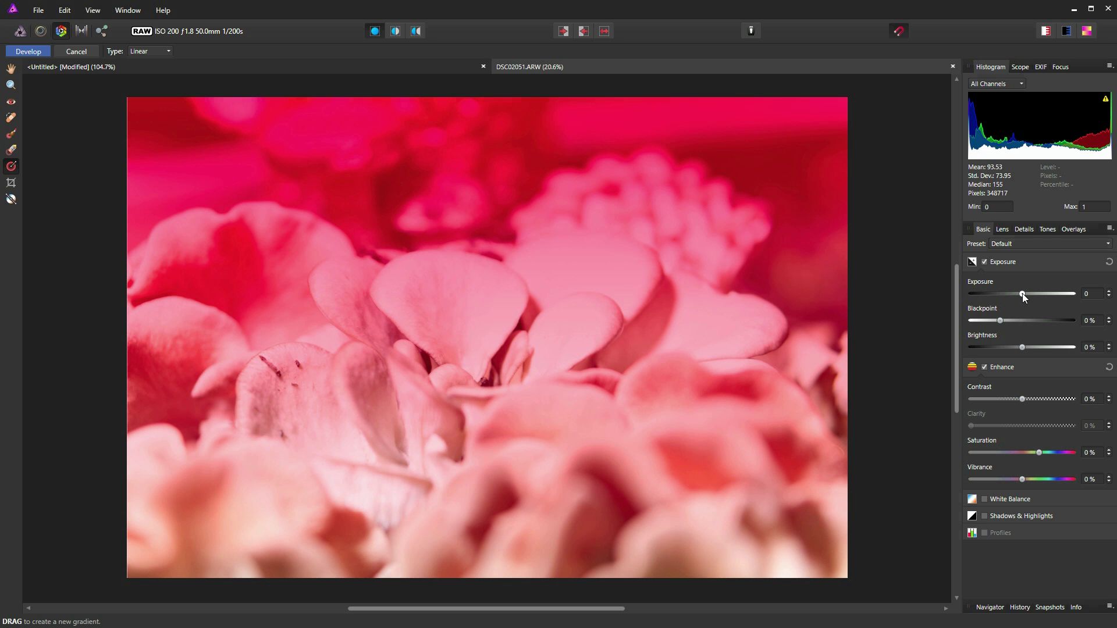
Try brighter and darker overlay exposure values, settling at about -0.377
{"action": "mouse_move", "coordinate": [1022, 293]}
{"action": "left_mouse_down"}
{"action": "mouse_move", "coordinate": [1011, 292]}
{"action": "mouse_move", "coordinate": [1066, 292]}
{"action": "mouse_move", "coordinate": [989, 295]}
{"action": "mouse_move", "coordinate": [1011, 291]}
{"action": "left_mouse_up"}
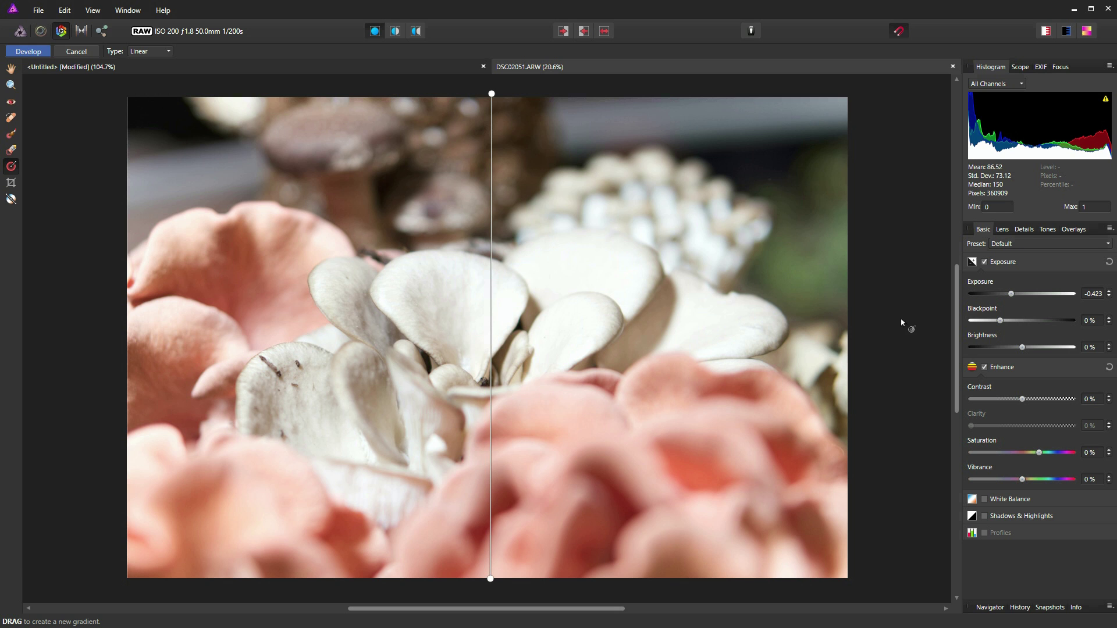
{"action": "left_click_drag", "start_coordinate": [1011, 292], "coordinate": [1062, 298]}
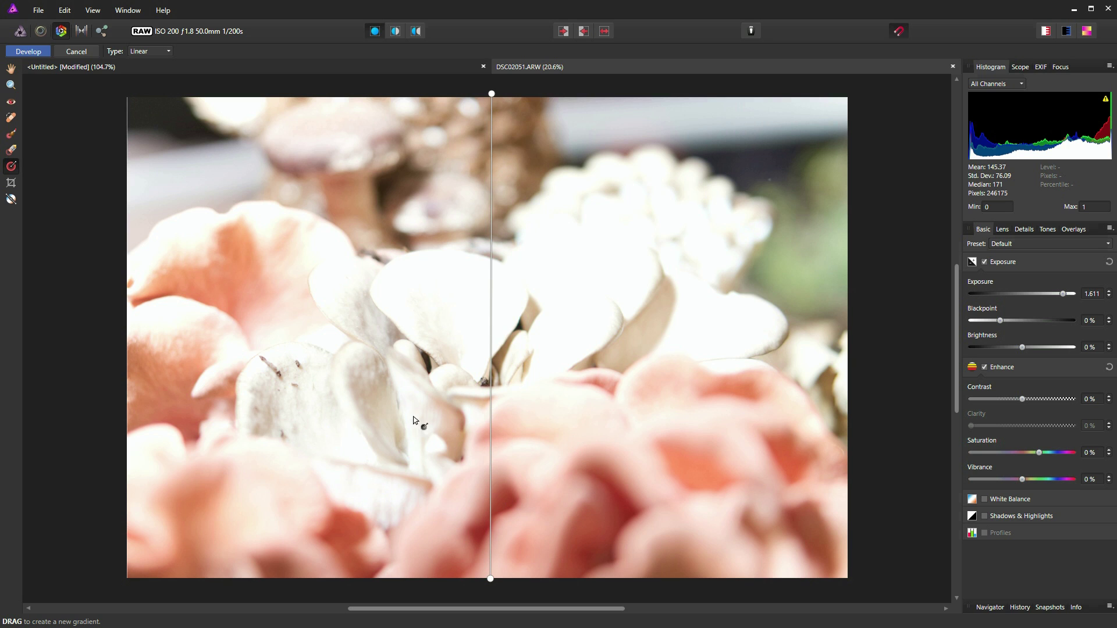
{"action": "left_click_drag", "start_coordinate": [1062, 296], "coordinate": [1013, 297]}
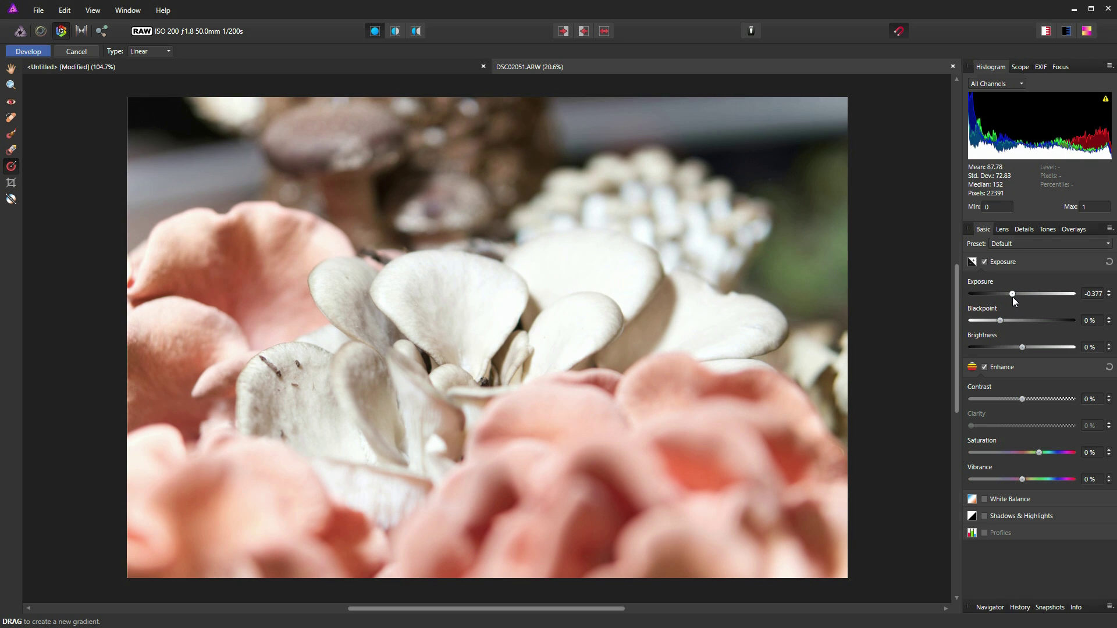
Show clipped highlights and lower the overlay exposure to -1.154
{"action": "left_click", "coordinate": [1046, 31]}
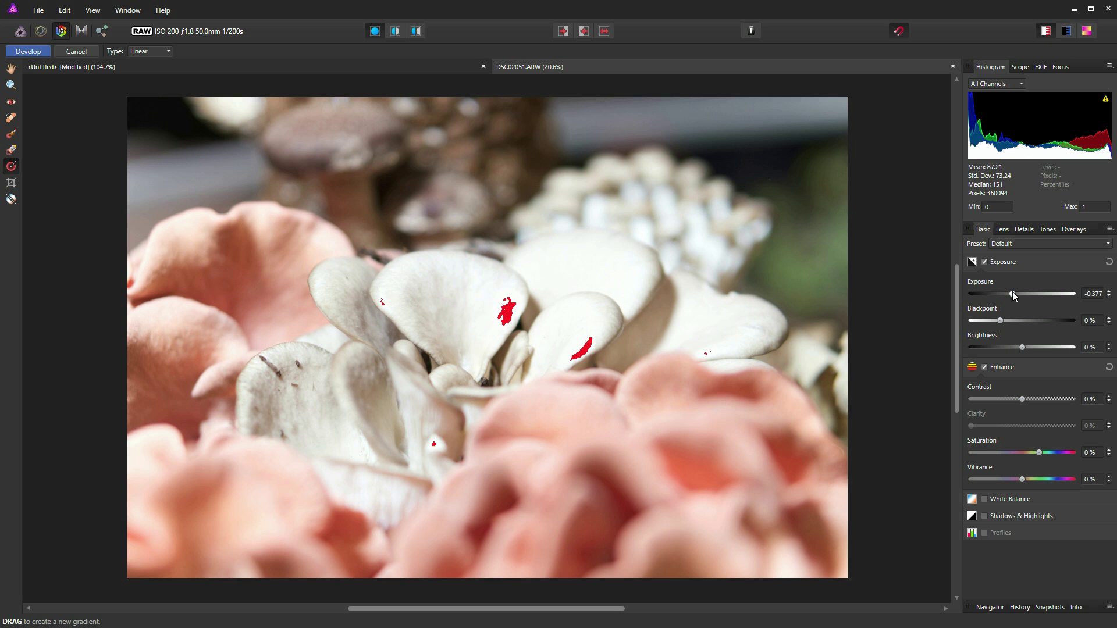
{"action": "left_click_drag", "start_coordinate": [1012, 292], "coordinate": [1028, 291]}
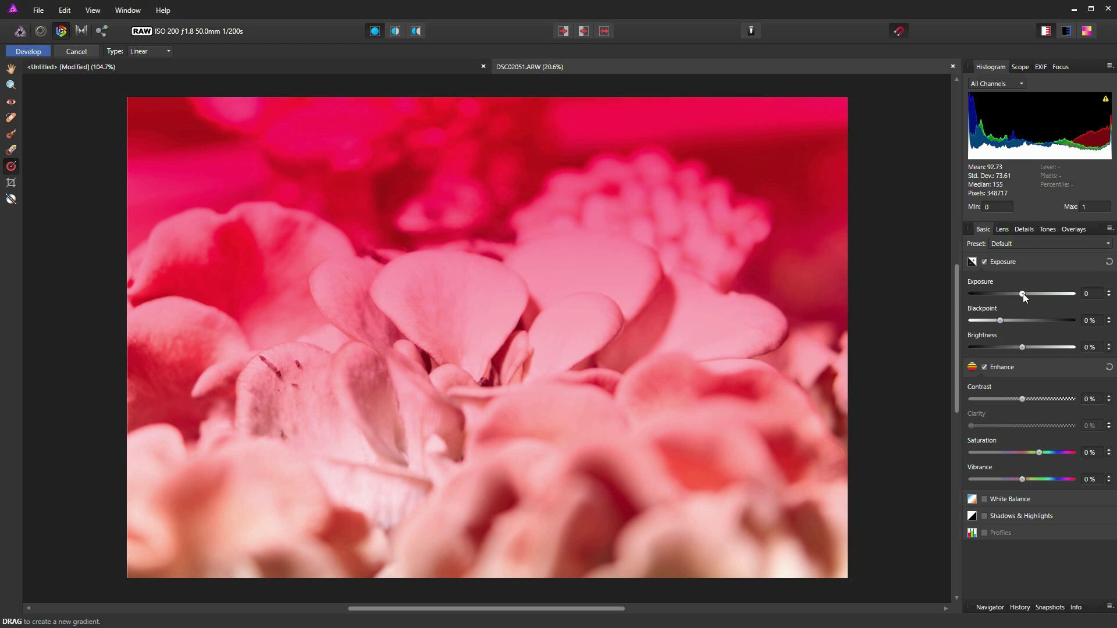
{"action": "left_click_drag", "start_coordinate": [1023, 294], "coordinate": [1025, 294]}
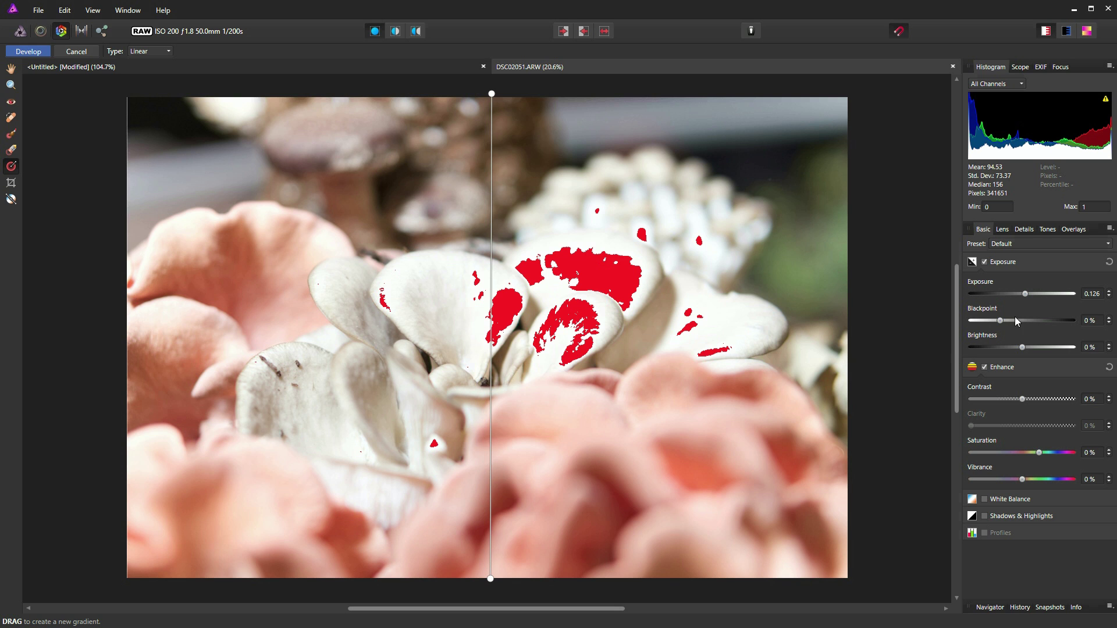
{"action": "left_click_drag", "start_coordinate": [1025, 293], "coordinate": [993, 300]}
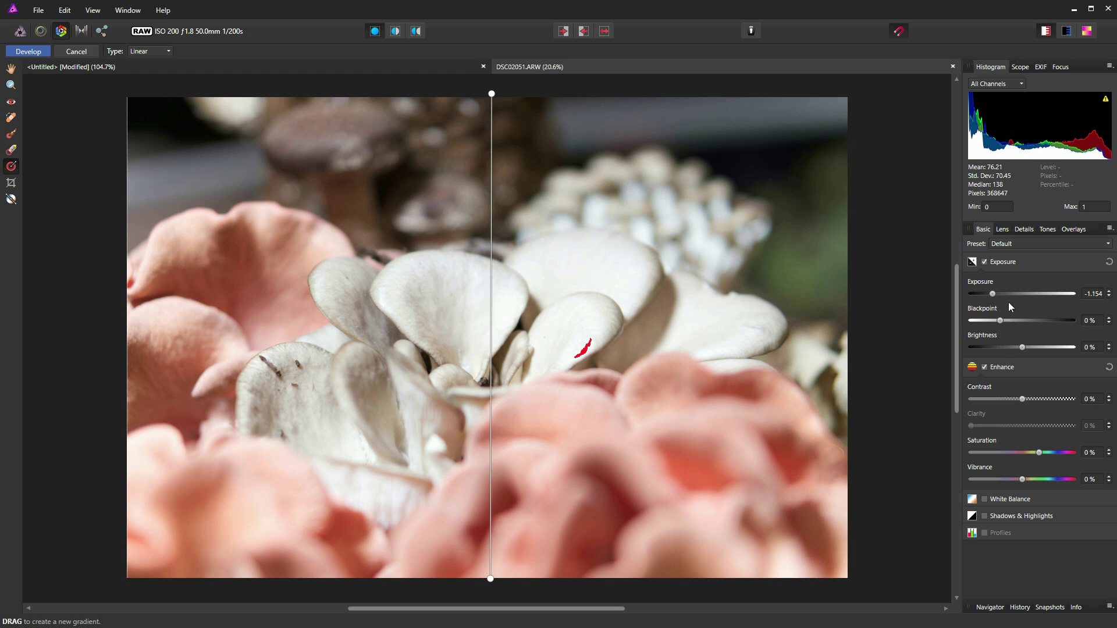
Set brightness to -4%, enable Shadows & Highlights at -45% highlights, and reposition the gradient
{"action": "left_click_drag", "start_coordinate": [1022, 348], "coordinate": [1014, 348]}
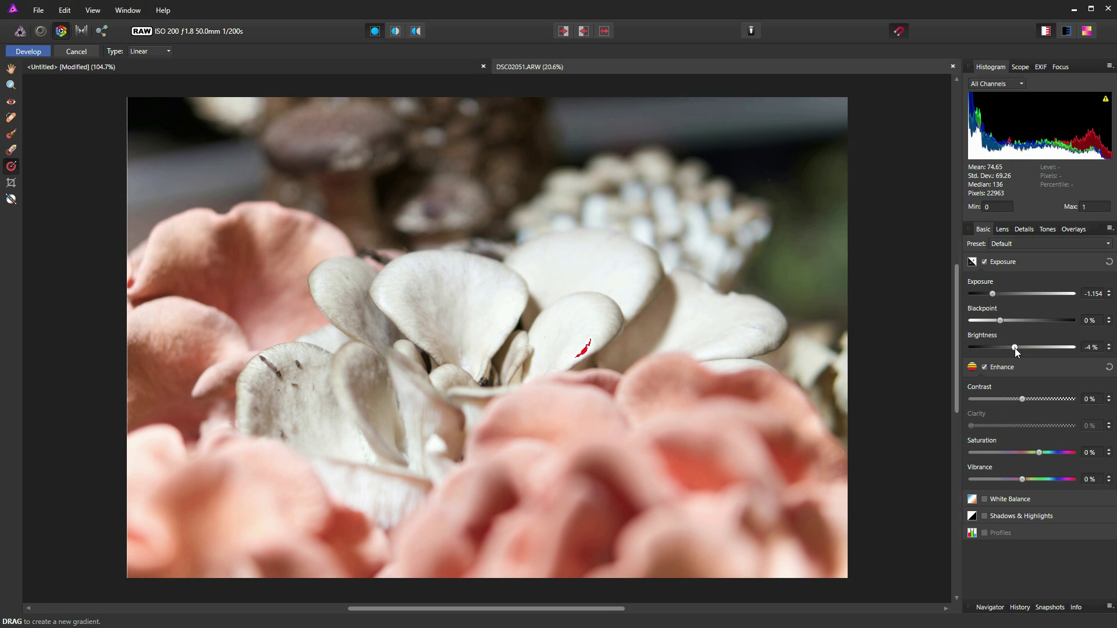
{"action": "left_click", "coordinate": [984, 516]}
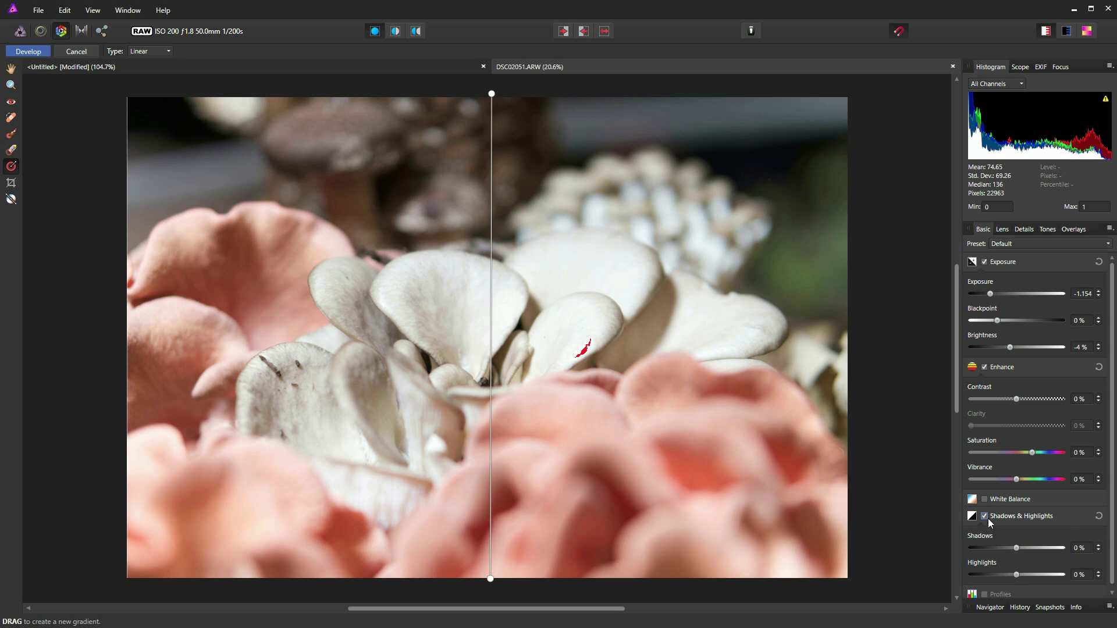
{"action": "mouse_move", "coordinate": [1016, 574]}
{"action": "left_mouse_down"}
{"action": "mouse_move", "coordinate": [973, 579]}
{"action": "mouse_move", "coordinate": [996, 579]}
{"action": "left_mouse_up"}
{"action": "left_click_drag", "start_coordinate": [490, 579], "coordinate": [492, 94]}
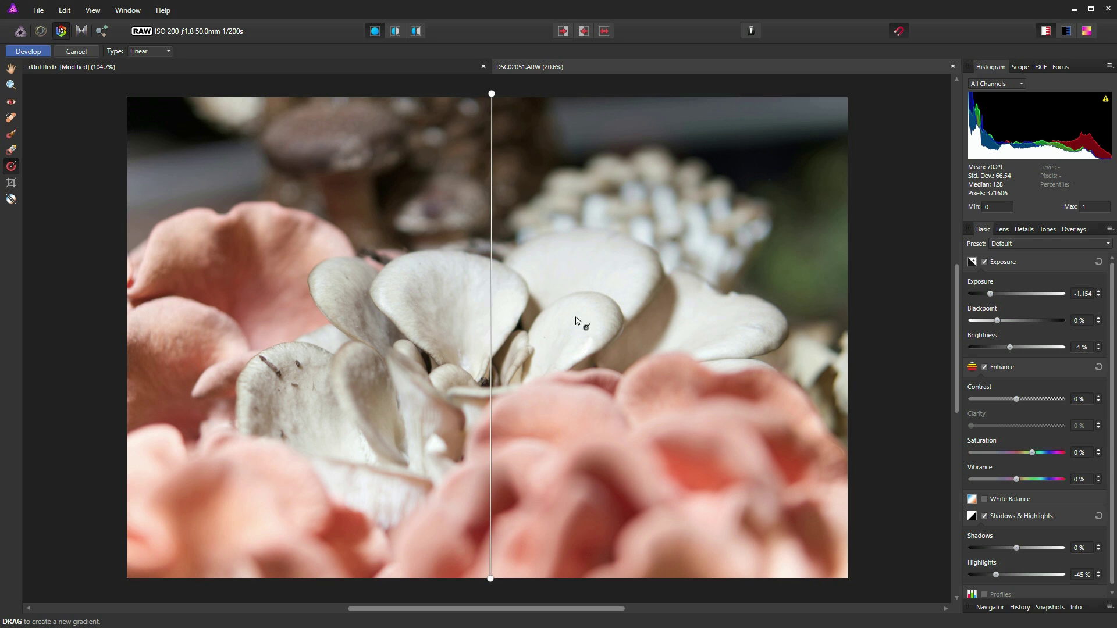
Switch to Mirror View to compare the corrected photo with the original side by side
{"action": "left_click", "coordinate": [417, 32]}
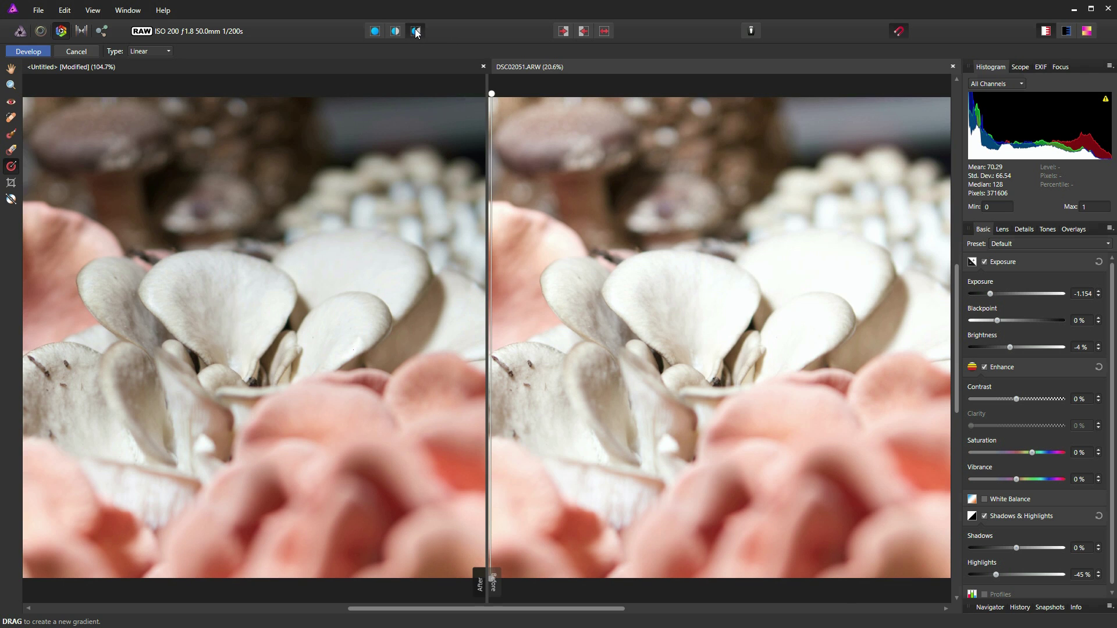